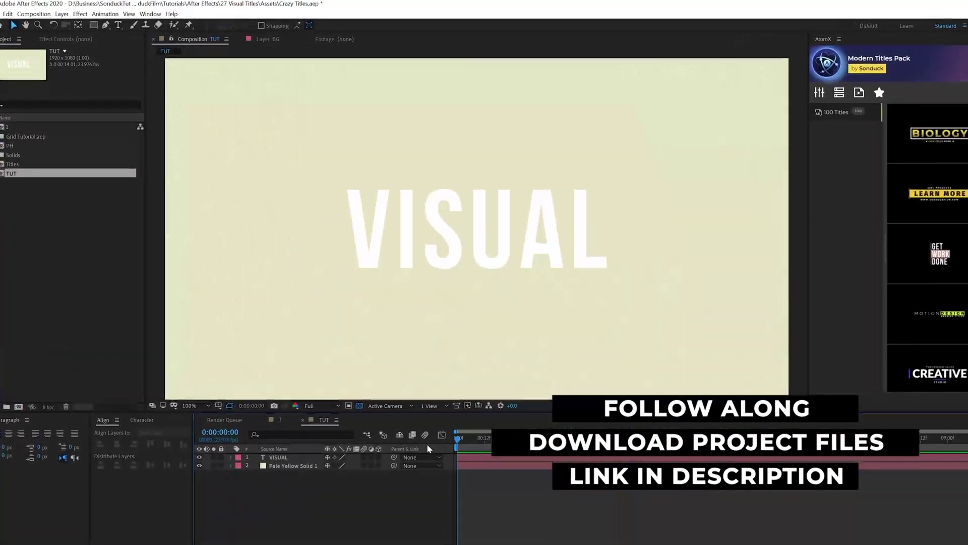
Give all the VISUAL letters a black (000000) 8 px outline stroke.
left_click(477, 253)
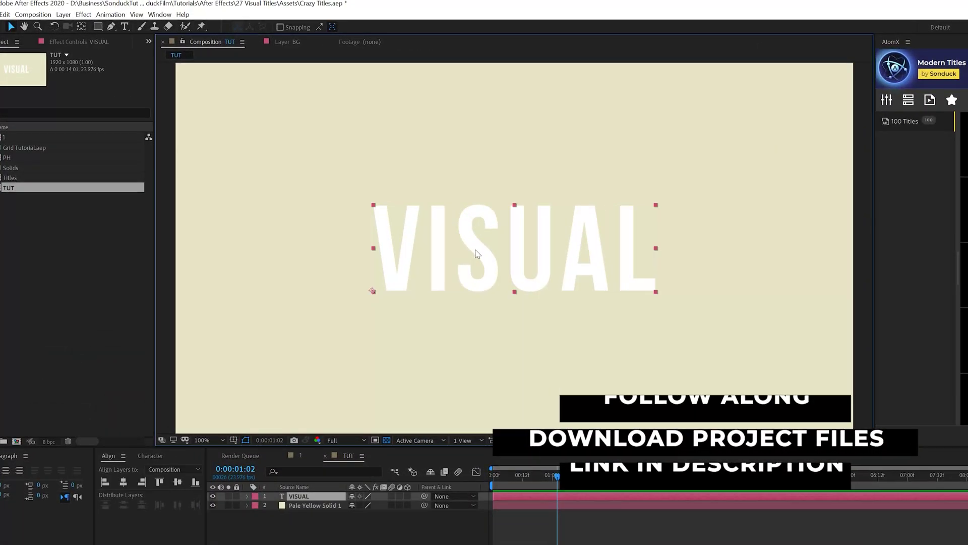
left_click(125, 26)
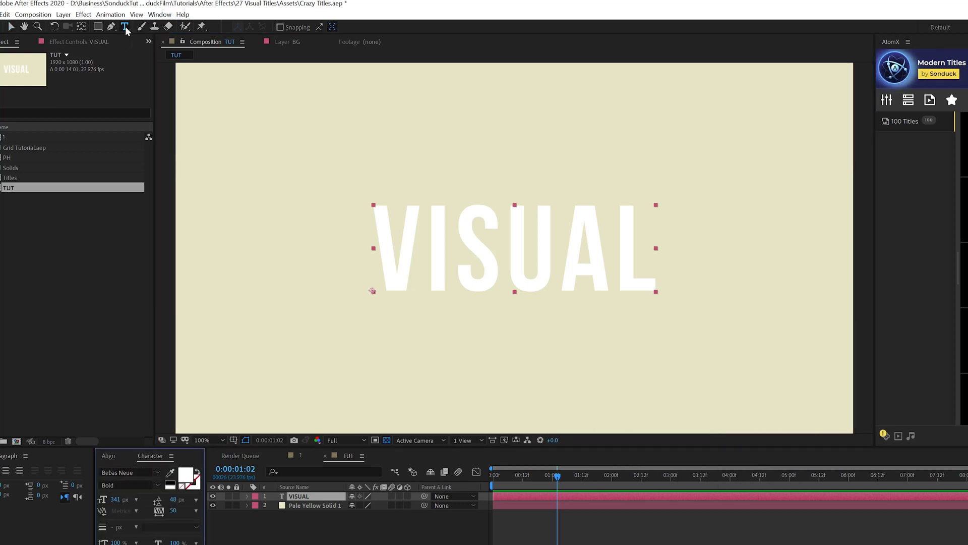
left_click(468, 249)
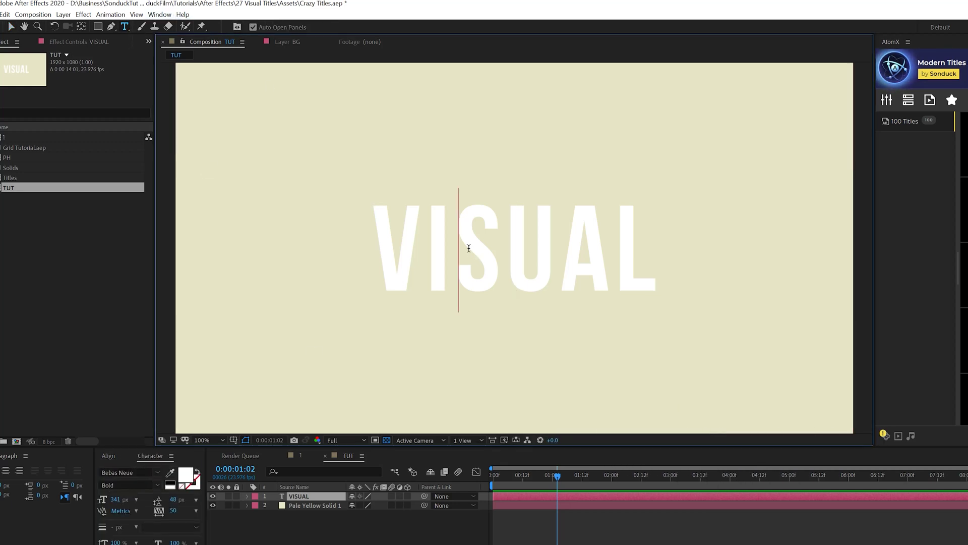
key("ctrl+a")
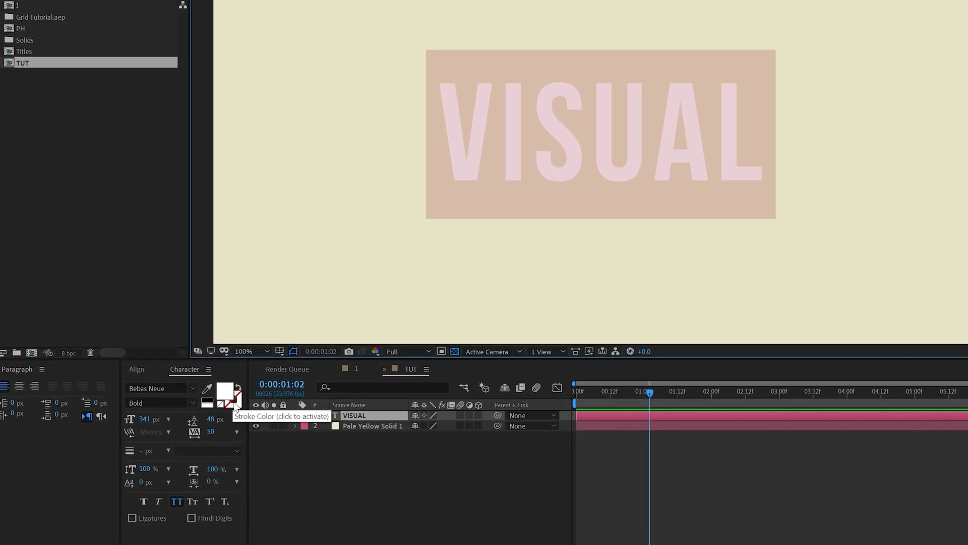
left_click(234, 403)
left_click(233, 401)
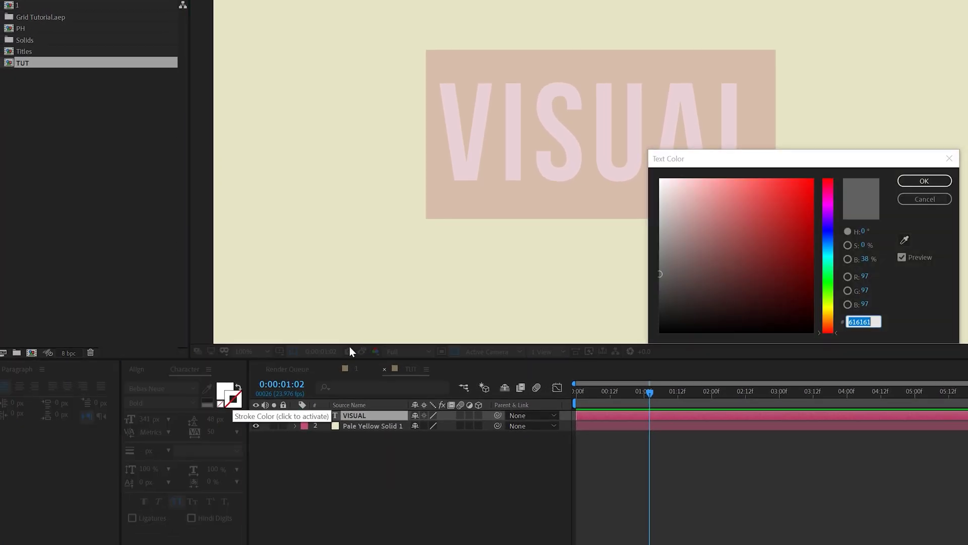
left_click_drag(750, 230, 638, 357)
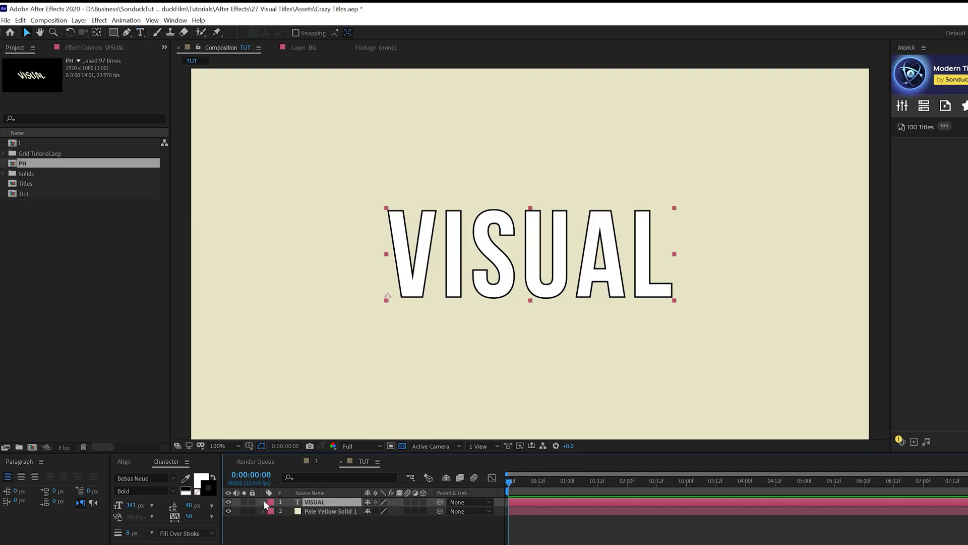
Add a Rotation text animator keyed from -35° at 0:00 to +35° at 2:00.
left_click(263, 502)
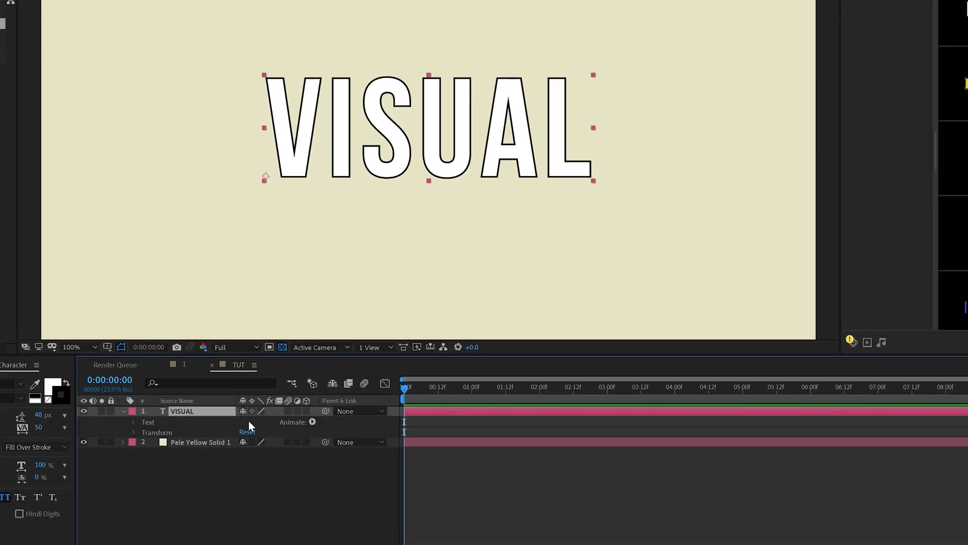
left_click(313, 422)
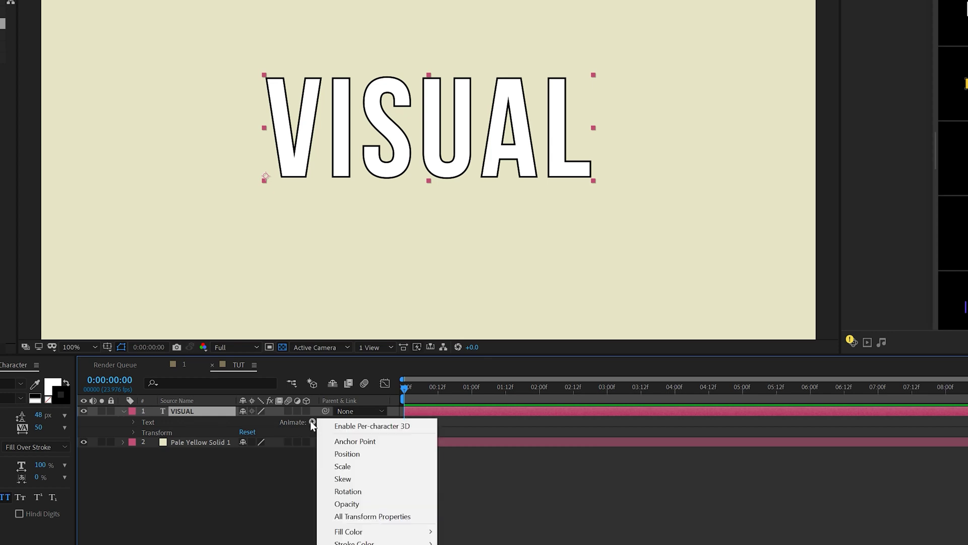
left_click(346, 490)
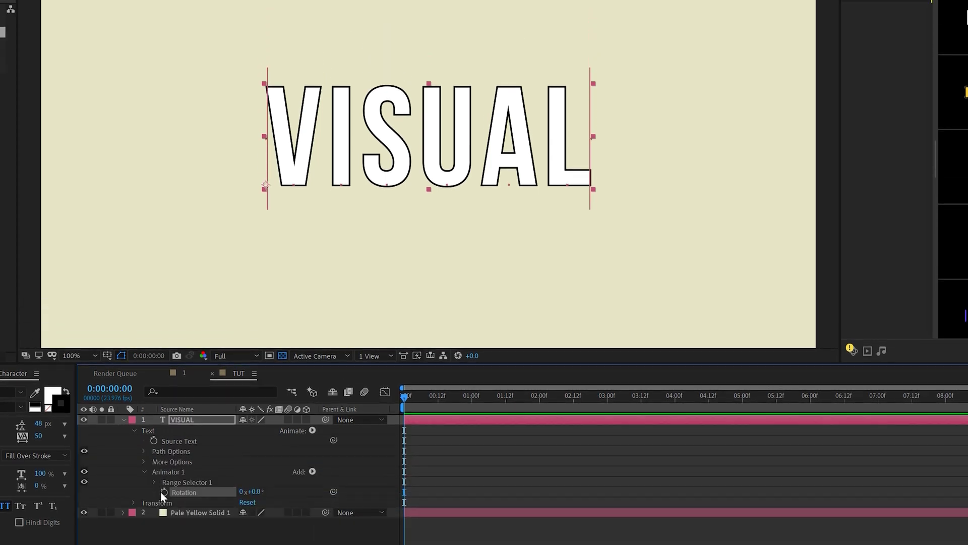
left_click(164, 435)
left_click_drag(255, 495, 231, 491)
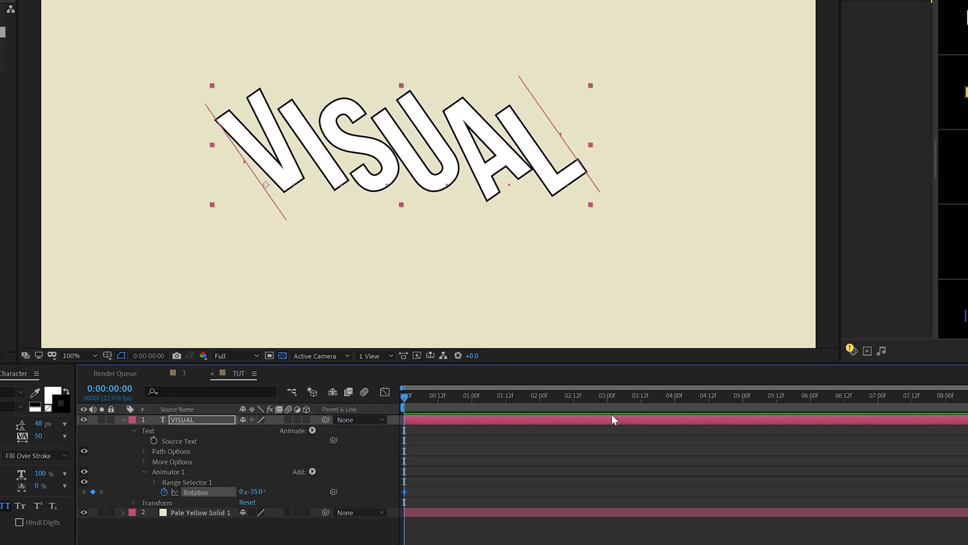
left_click(541, 400)
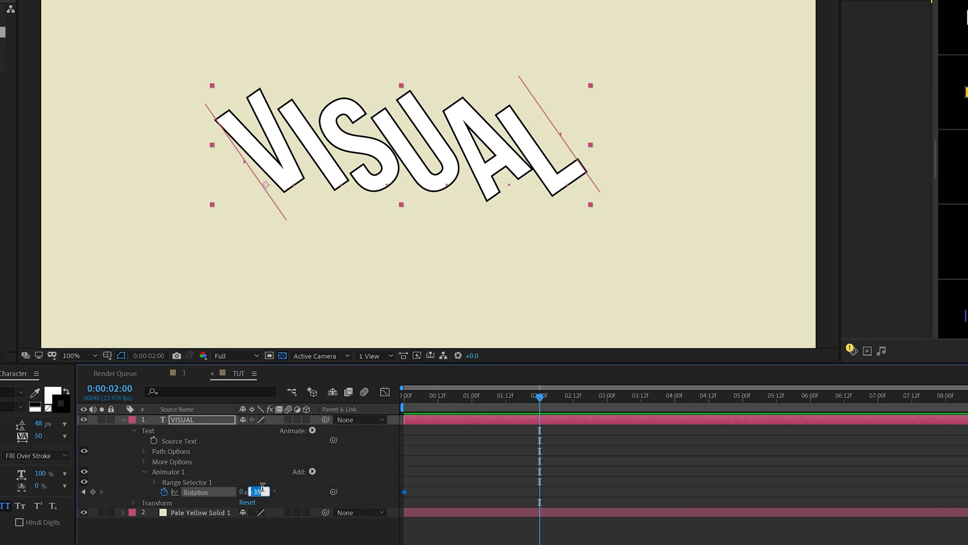
type("35")
key("Return")
Pull the rotation keyframe bezier handles in the Graph Editor into a steep S-curve.
left_click_drag(527, 492, 364, 505)
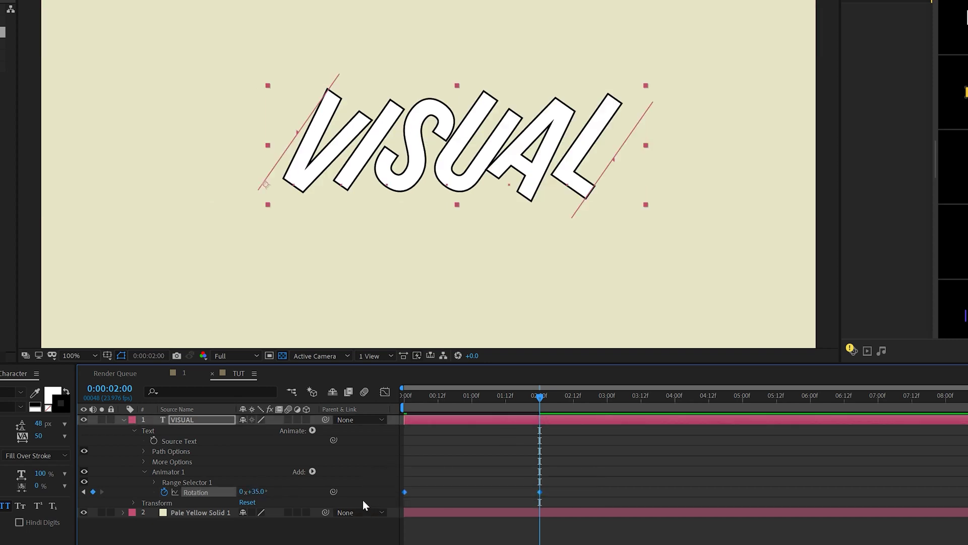
left_click(385, 395)
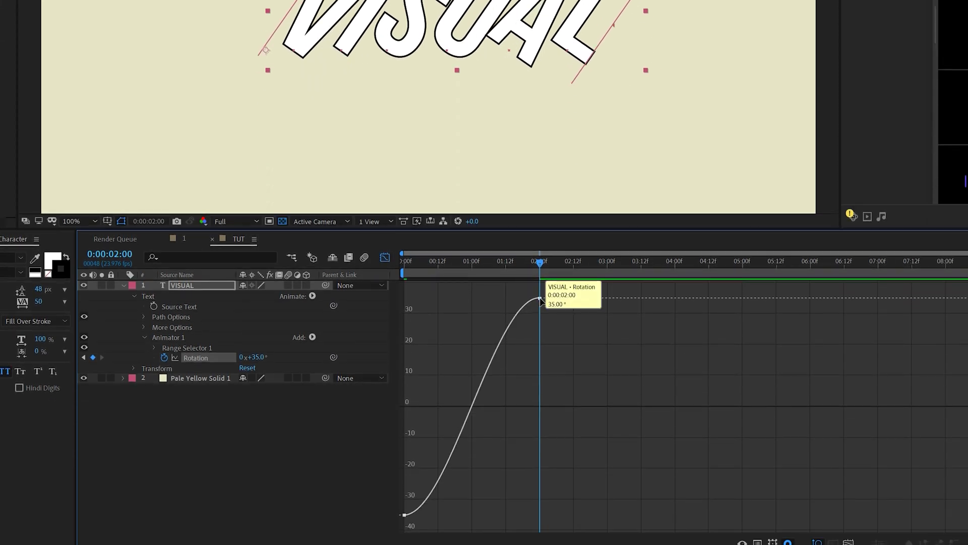
left_click_drag(465, 309, 405, 309)
left_click_drag(449, 516, 566, 515)
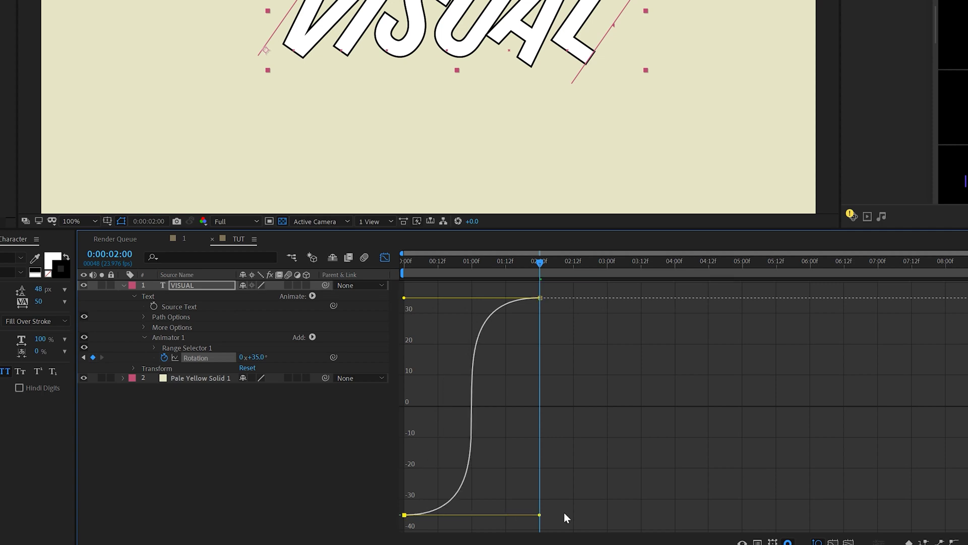
left_click(382, 257)
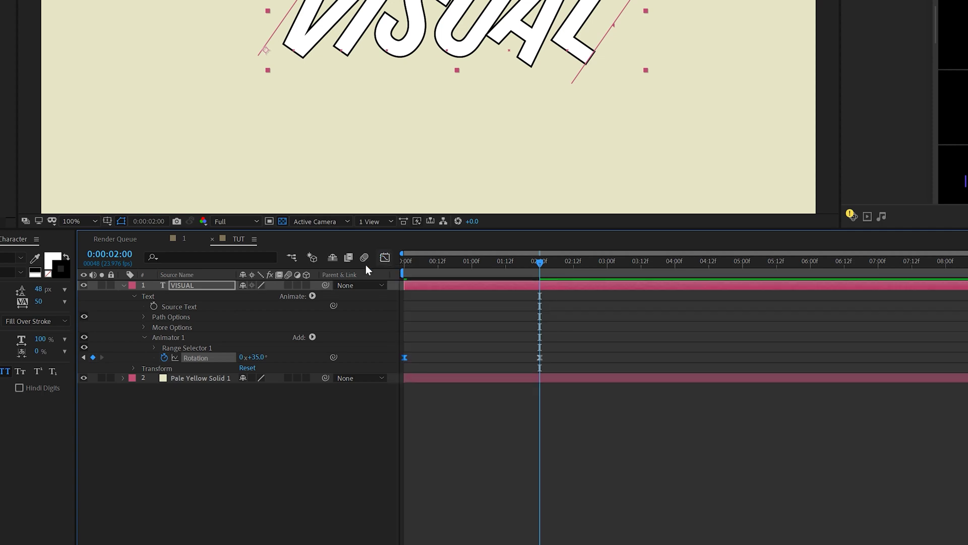
Put a loopOut("pingpong") expression on the letter Rotation and preview the swinging loop.
left_click(164, 357, "alt")
type("loopOut")
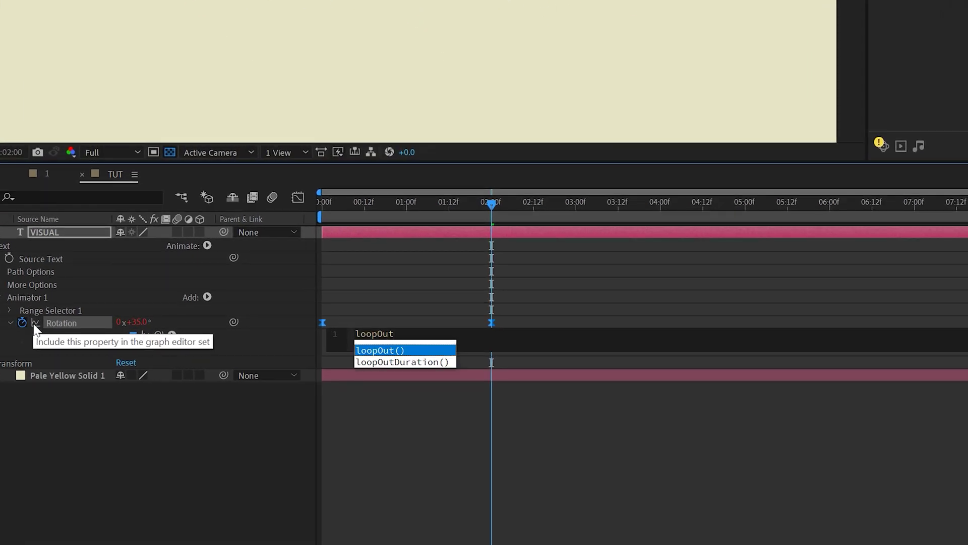
key("Return")
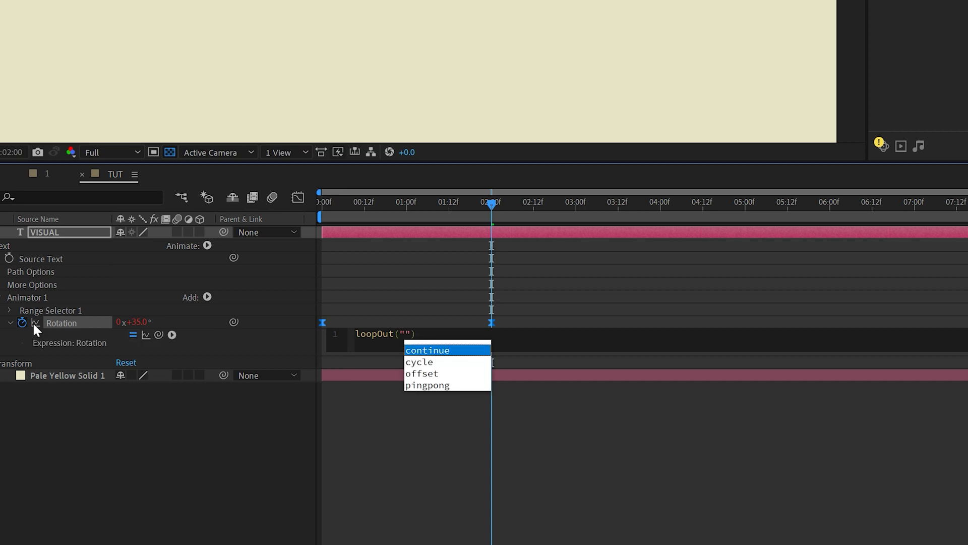
left_click(419, 387)
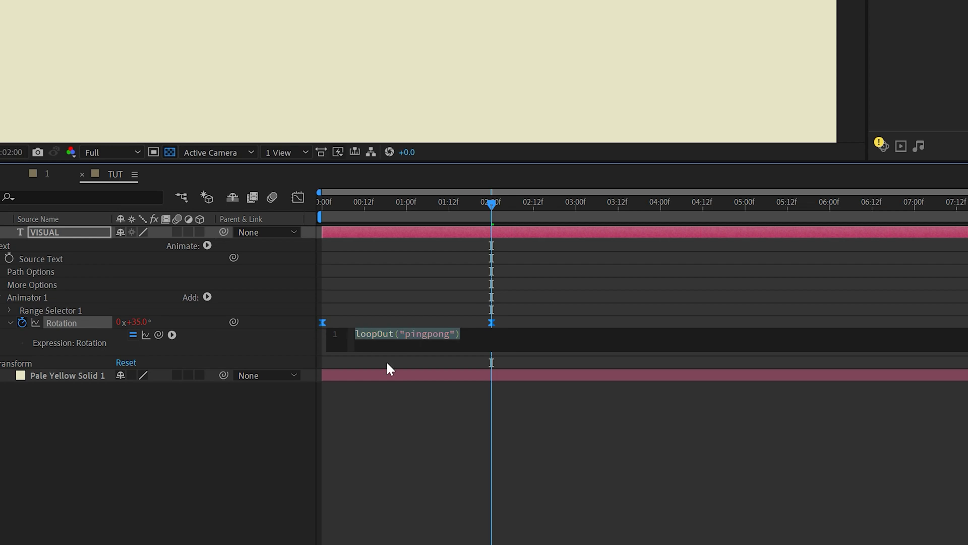
left_click(450, 362)
key("space")
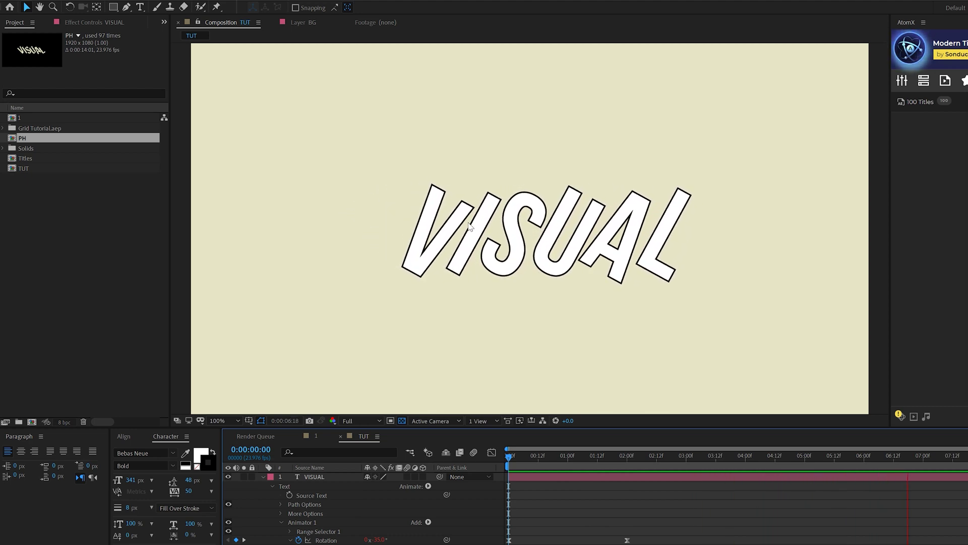
Stop the preview and change the TUT duration from 0:00:14:01 to 0:00:14:00.
left_click(603, 486)
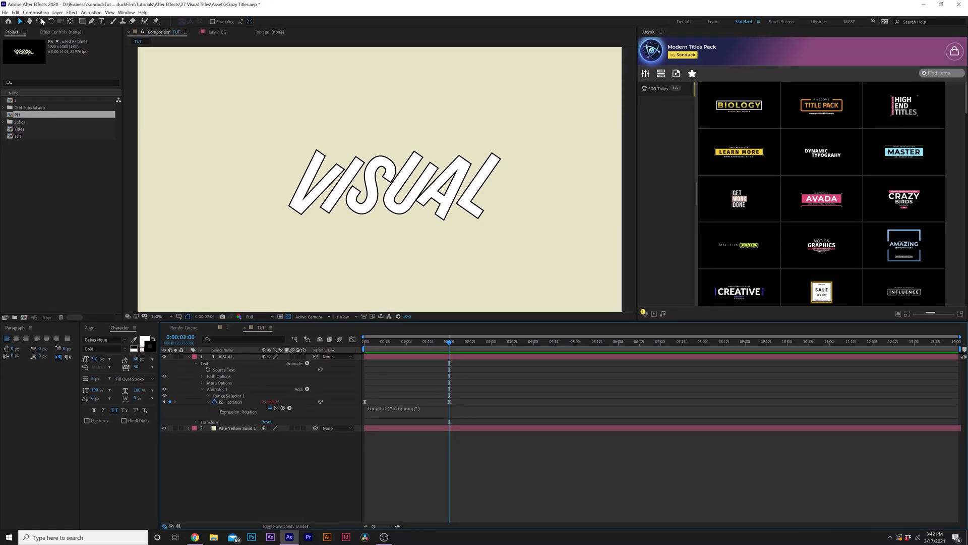
left_click(36, 13)
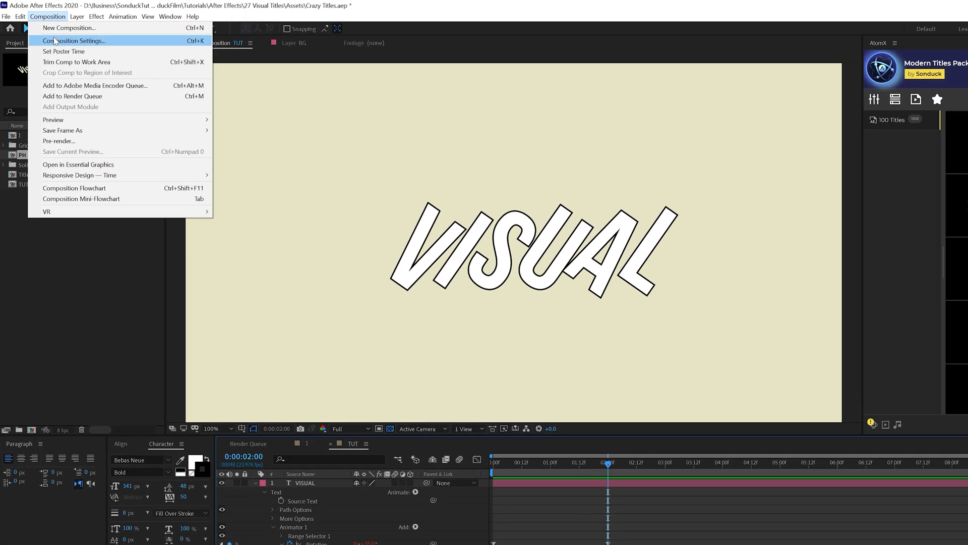
left_click(41, 31)
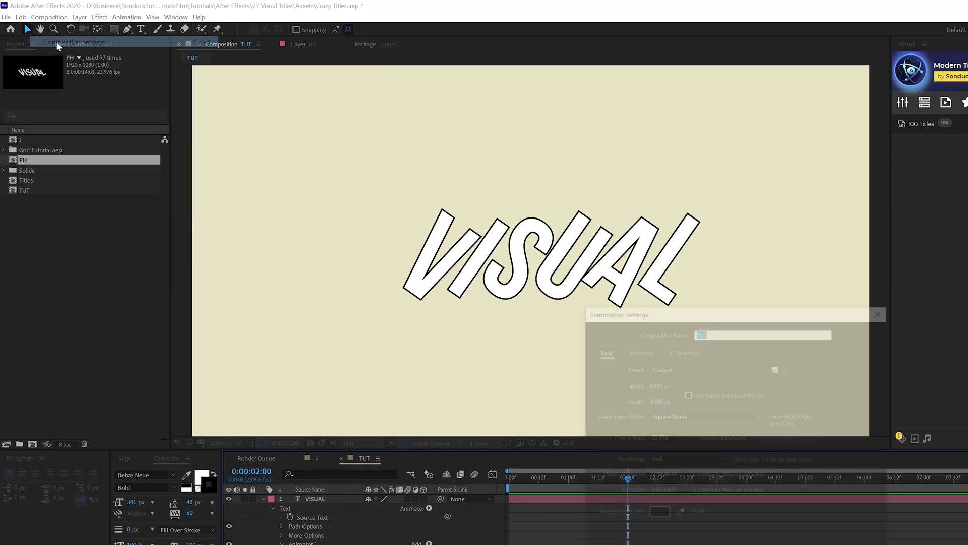
left_click(673, 490)
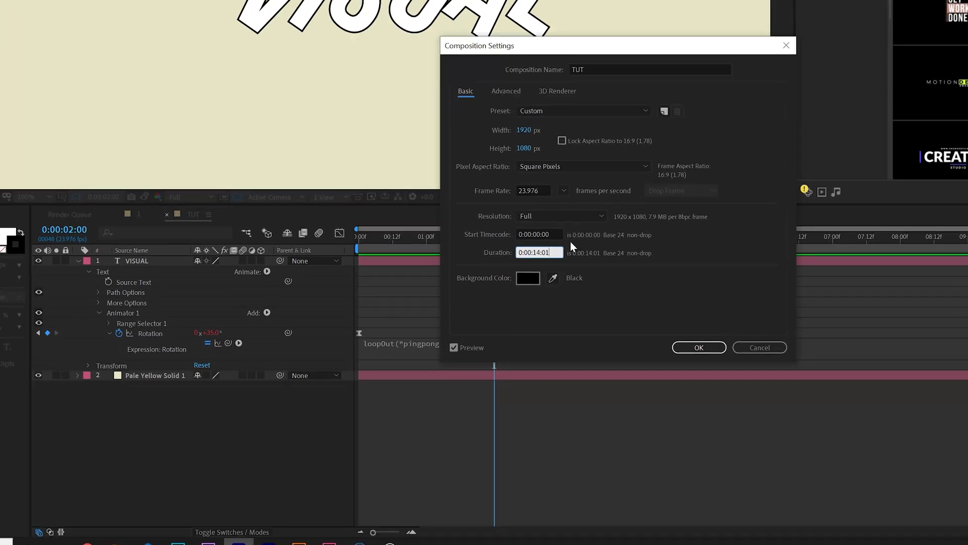
key("BackSpace")
type("0")
left_click(699, 348)
left_click(78, 261)
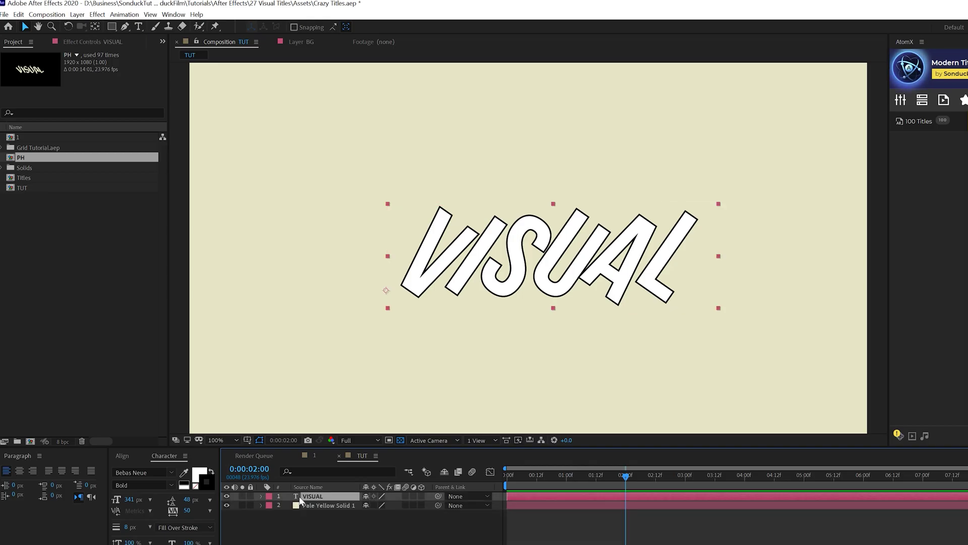
left_click(19, 15)
Pre-compose VISUAL into a comp named PH and turn on its 3D Layer switch.
left_click(110, 335)
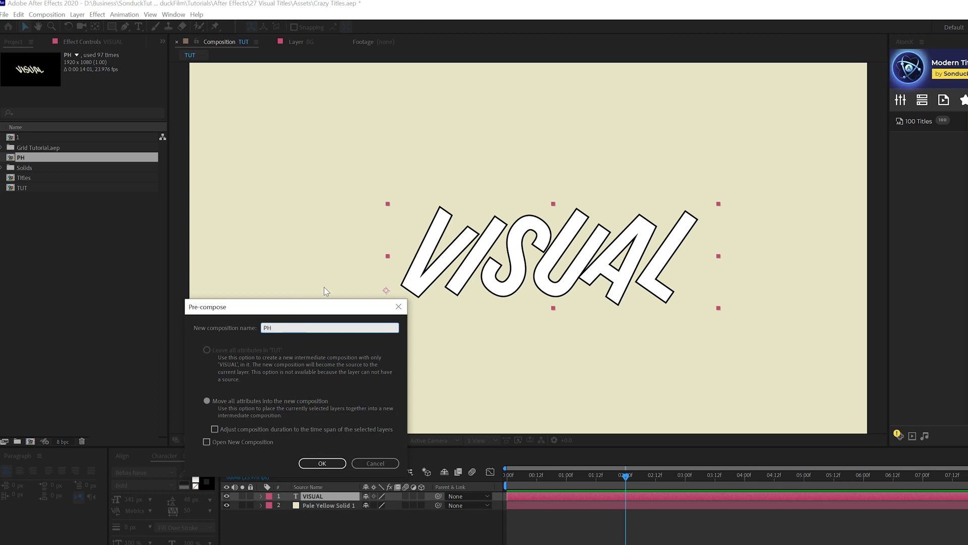
left_click(319, 464)
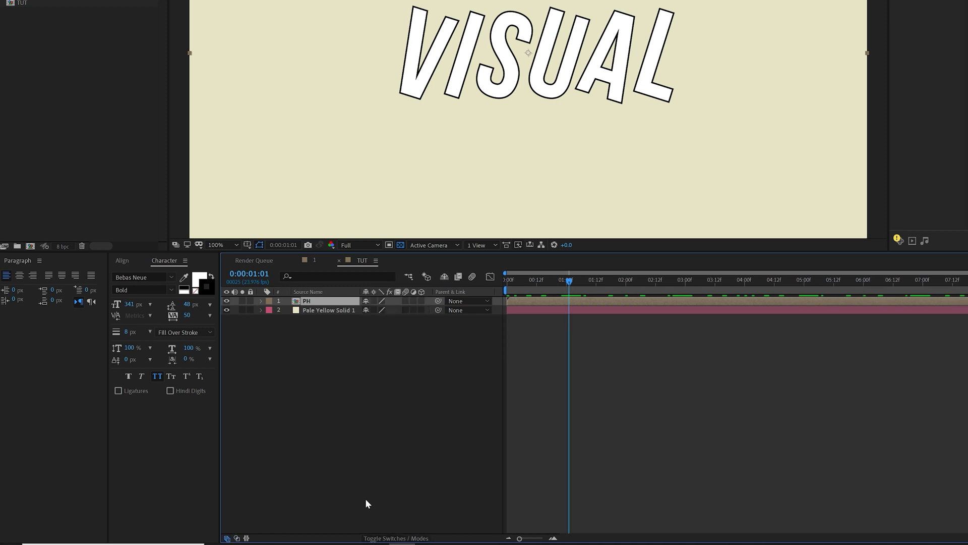
left_click(422, 302)
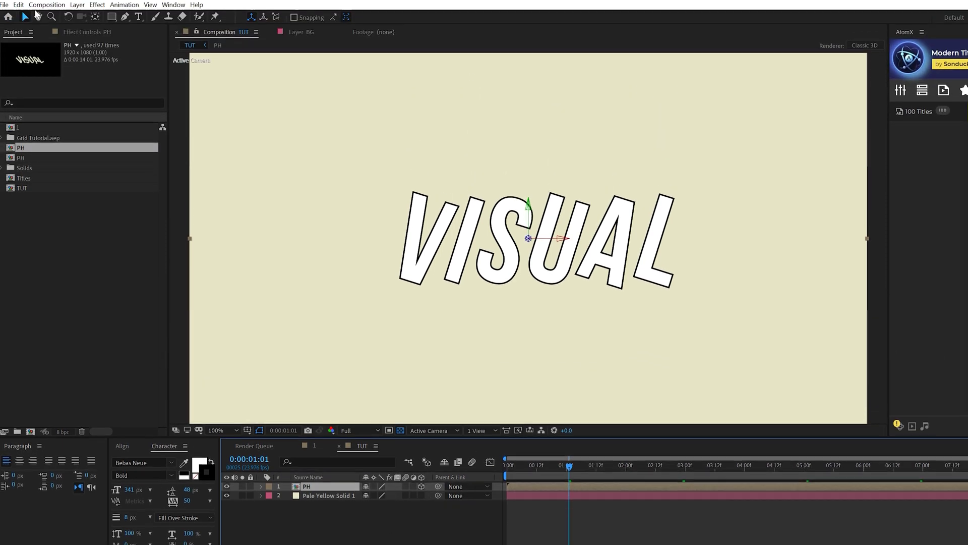
left_click(18, 12)
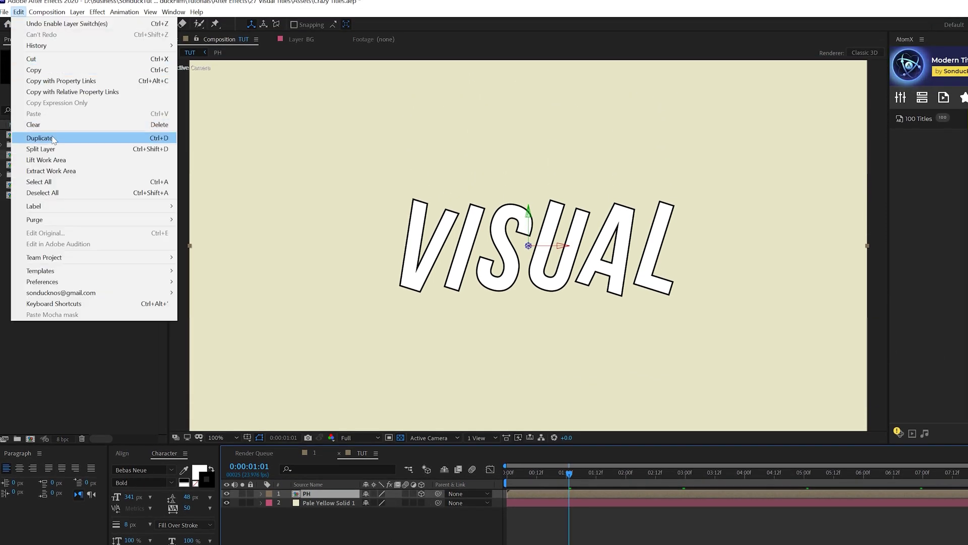
Duplicate the PH layer, give the copy a Blue label and time-reverse it.
left_click(39, 138)
left_click(269, 493)
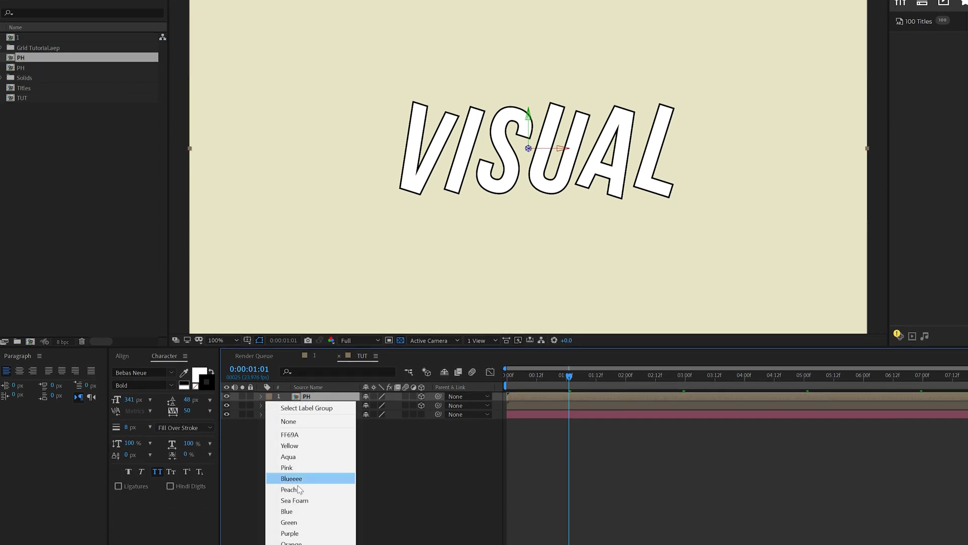
left_click(283, 510)
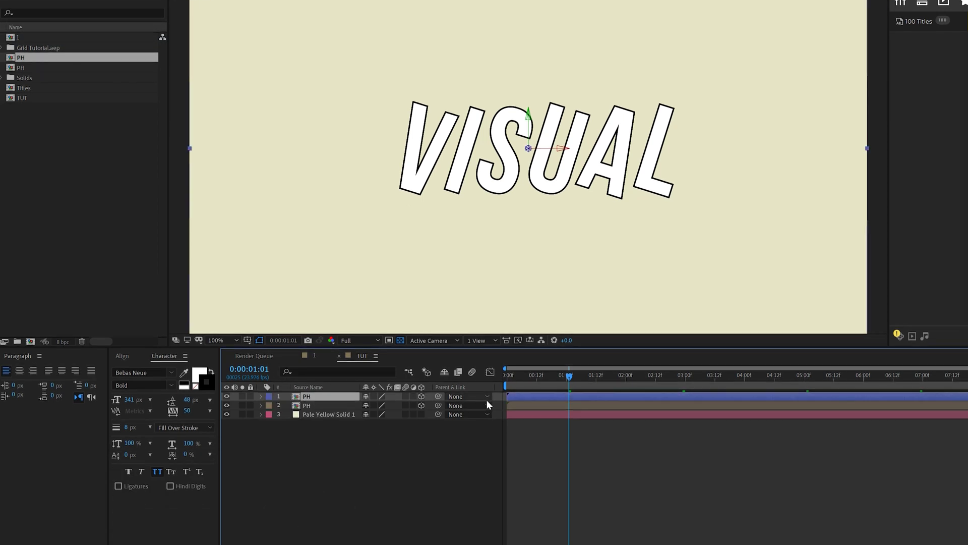
right_click(522, 402)
mouse_move(583, 172)
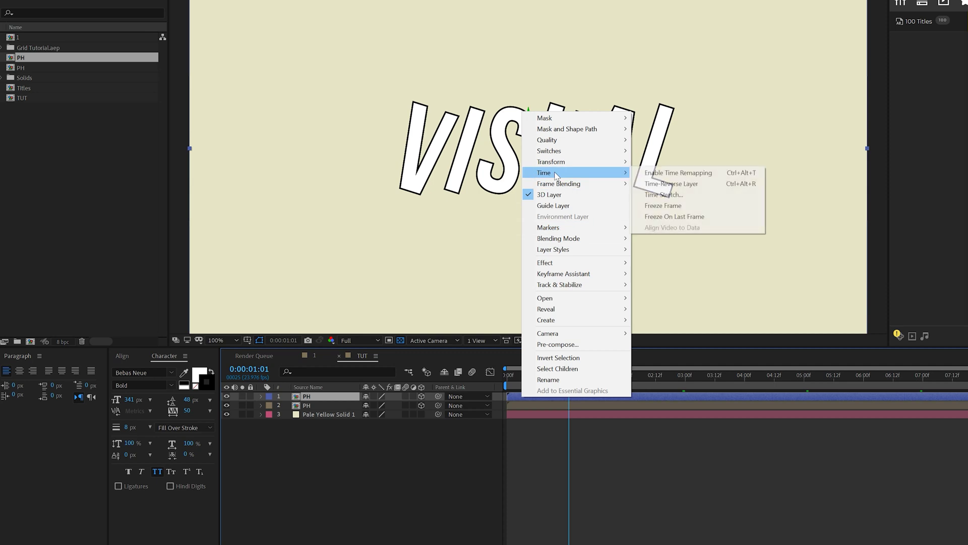
left_click(698, 184)
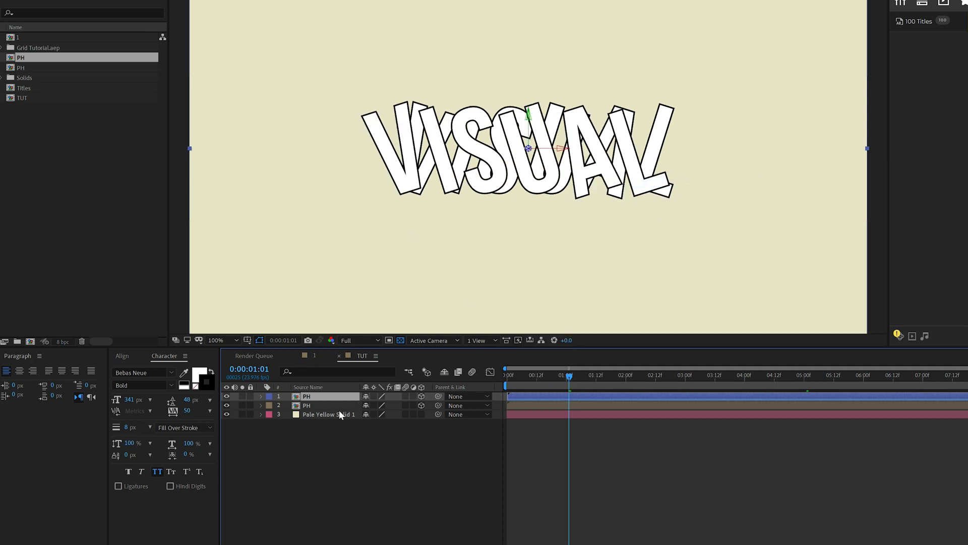
Set the copy's Position Z to 25 to push it back in depth.
key("p")
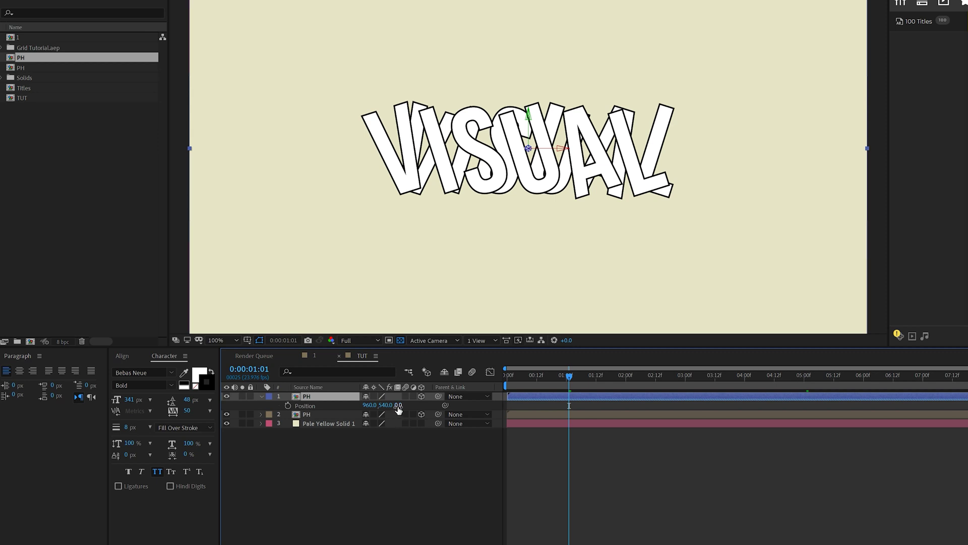
type("25")
left_click(370, 493)
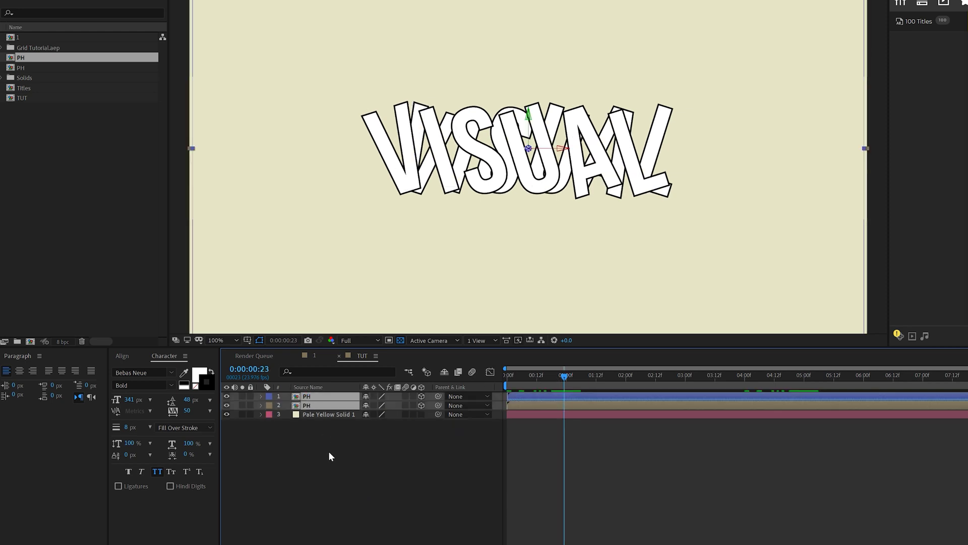
left_click(309, 405)
Duplicate both PH layers and scrub the copies' Position Z further back.
left_click(308, 397, "shift")
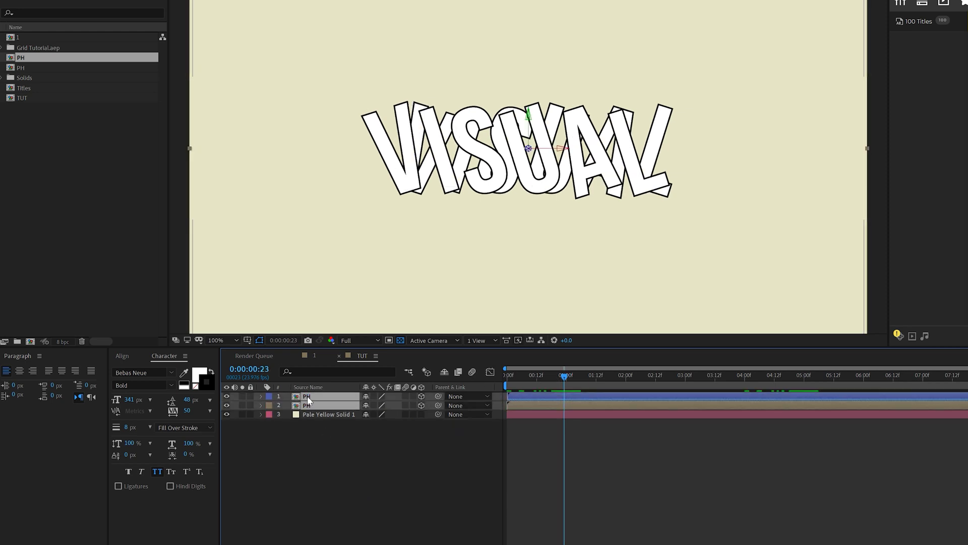
key("ctrl+d")
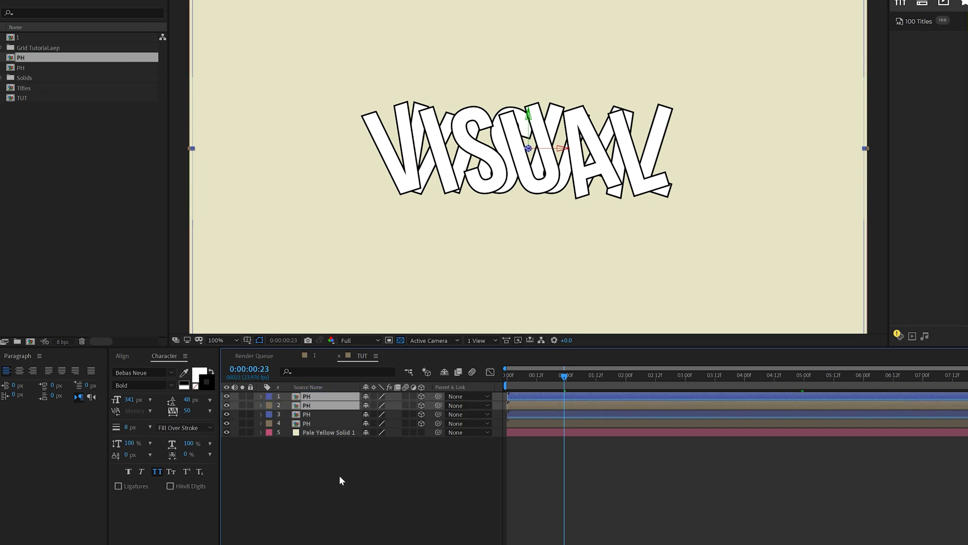
key("p")
left_click_drag(398, 423, 424, 425)
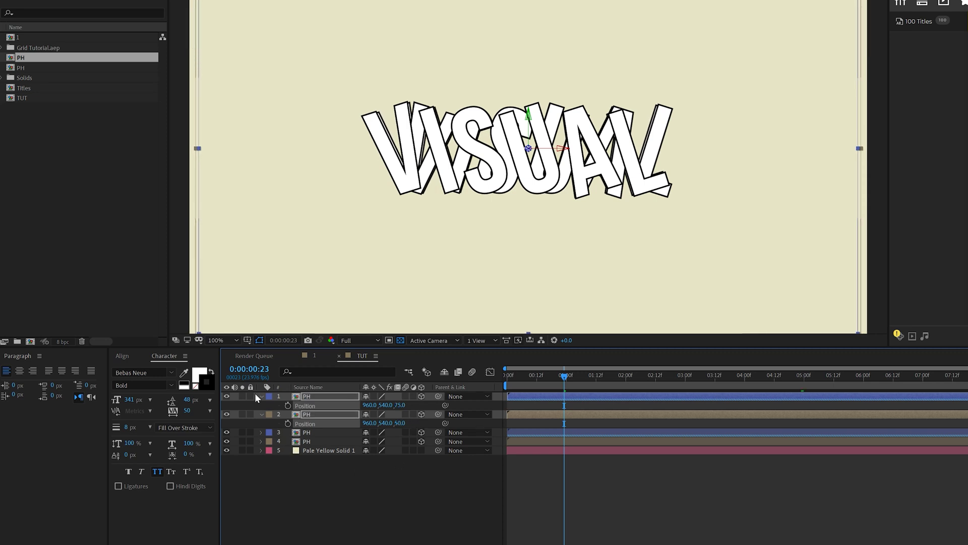
Duplicate all four PH layers and push the new copies back, stepping Z up to 175.
left_click(261, 414)
left_click(309, 395, "shift")
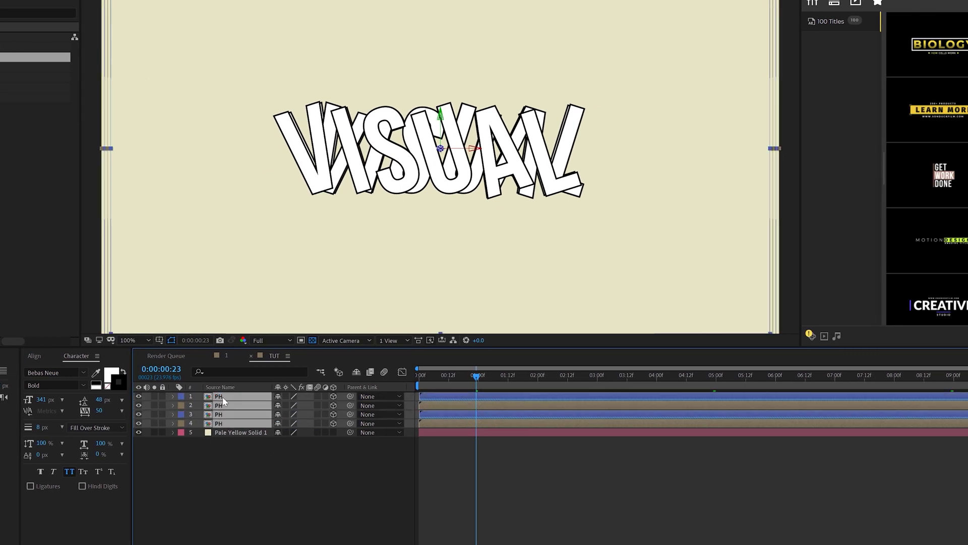
key("ctrl+d")
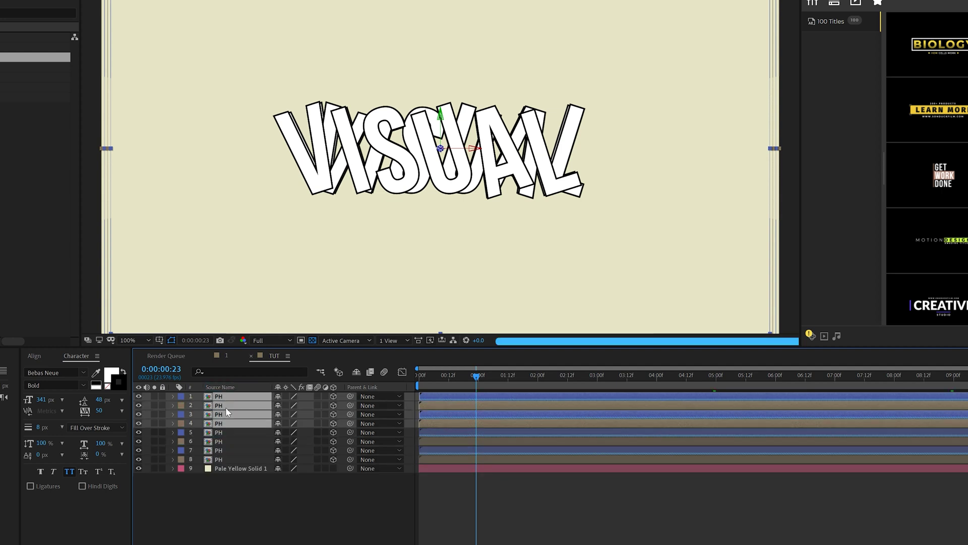
key("p")
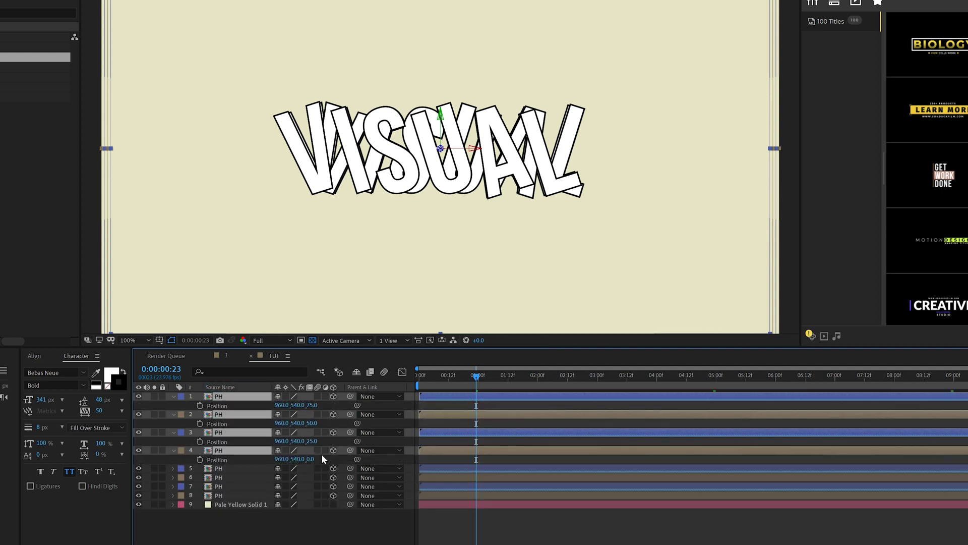
left_click_drag(309, 462, 384, 460)
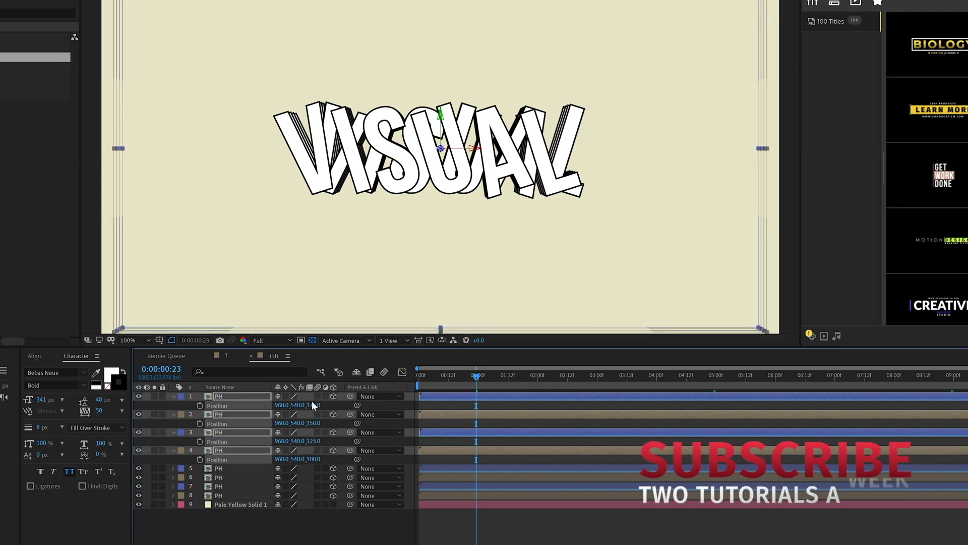
left_click(174, 396)
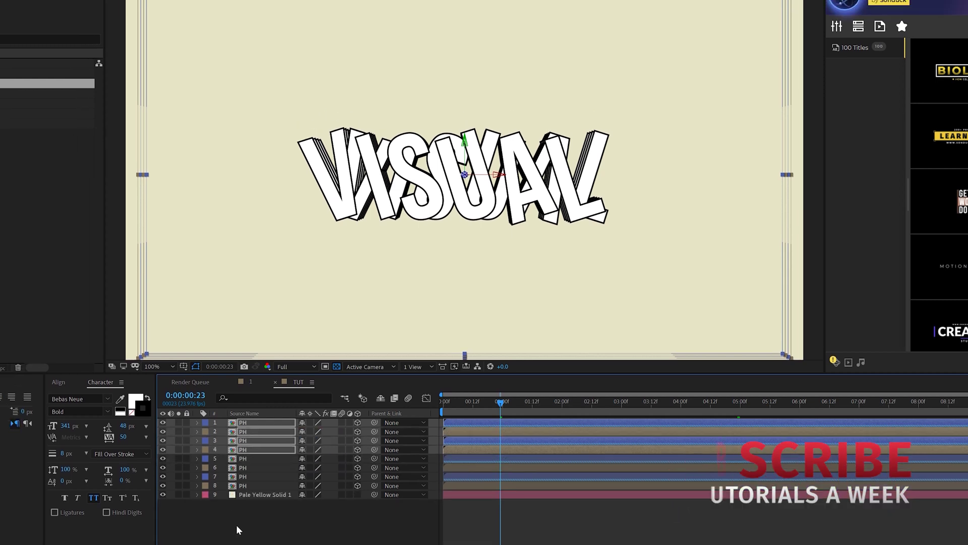
left_click(236, 525)
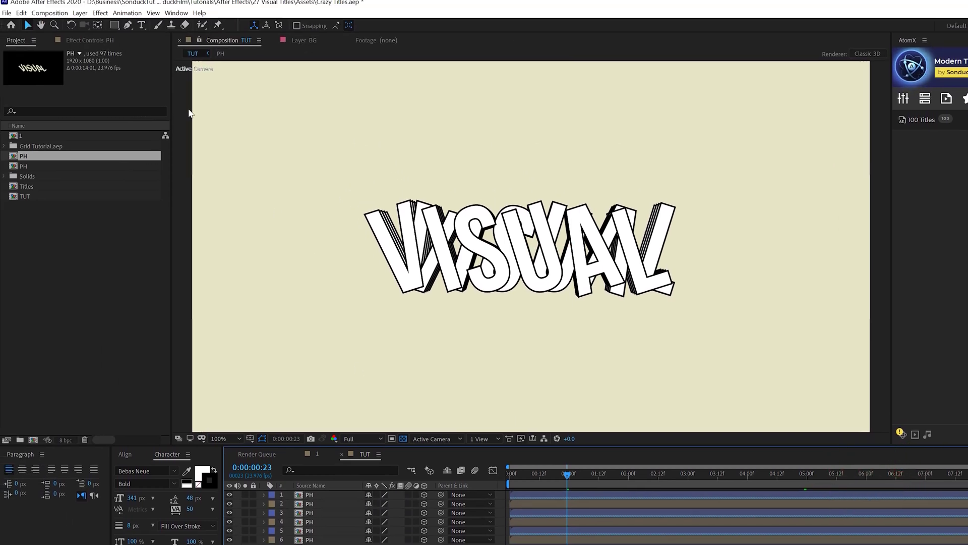
Add a new Camera 1 layer with the default camera settings.
left_click(80, 13)
mouse_move(101, 24)
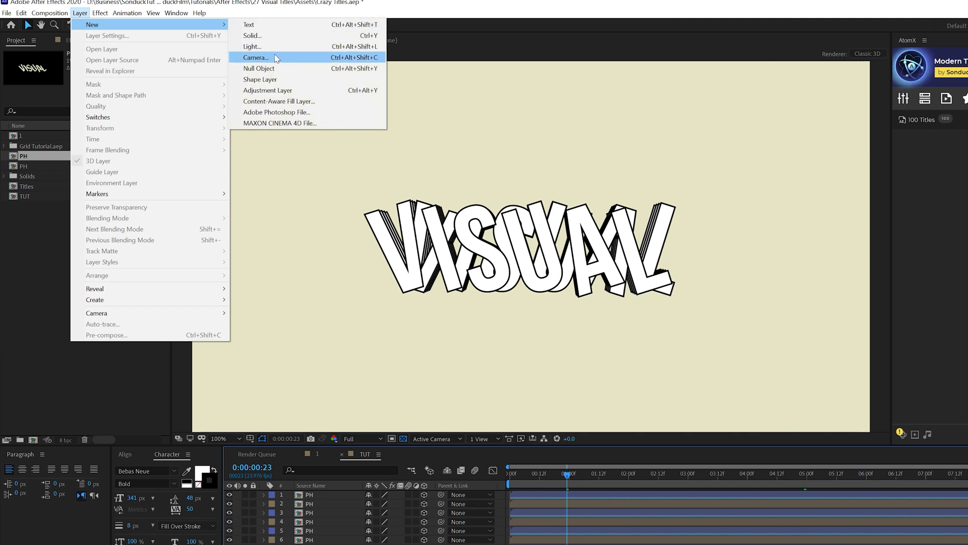
left_click(274, 58)
left_click(305, 251)
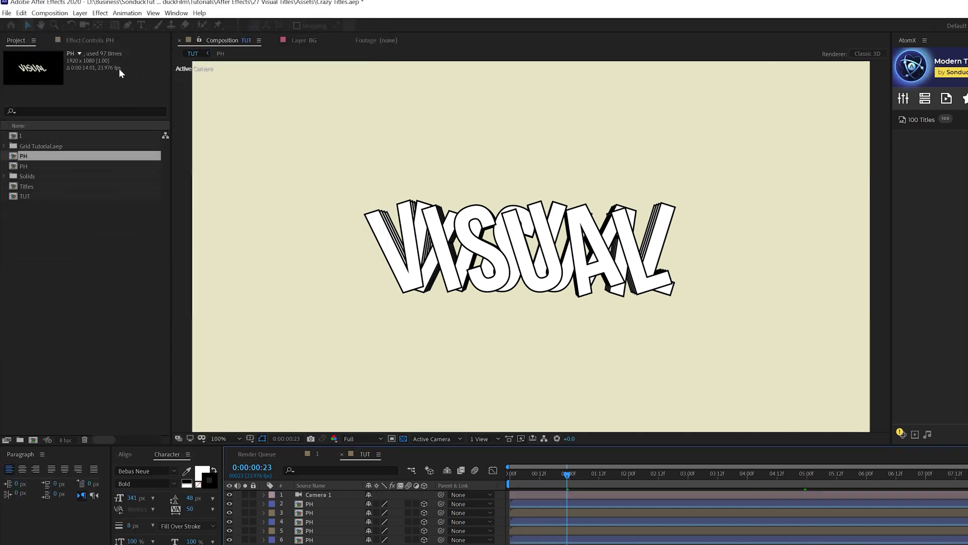
Orbit the camera so the PH stack fans upward in perspective.
left_click_drag(82, 28, 123, 37)
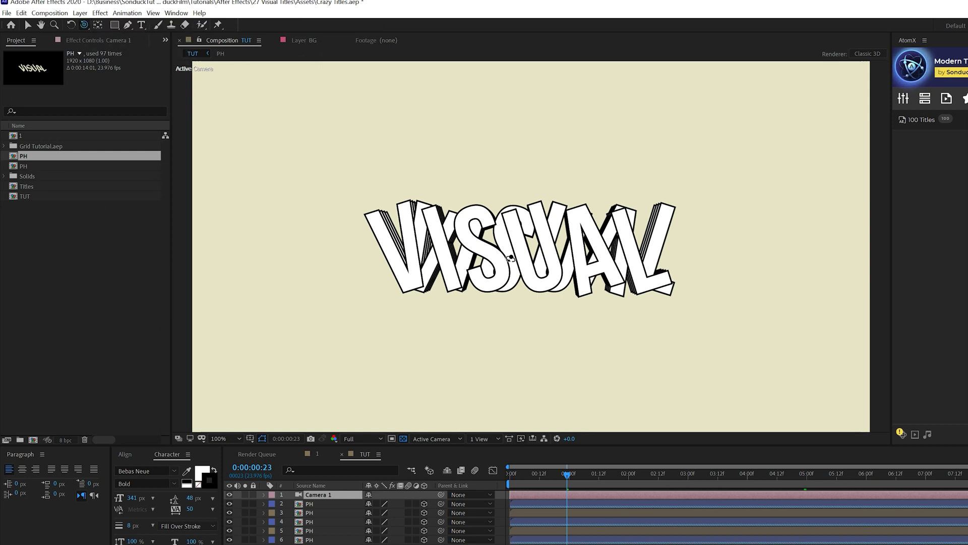
left_click_drag(517, 242, 517, 257)
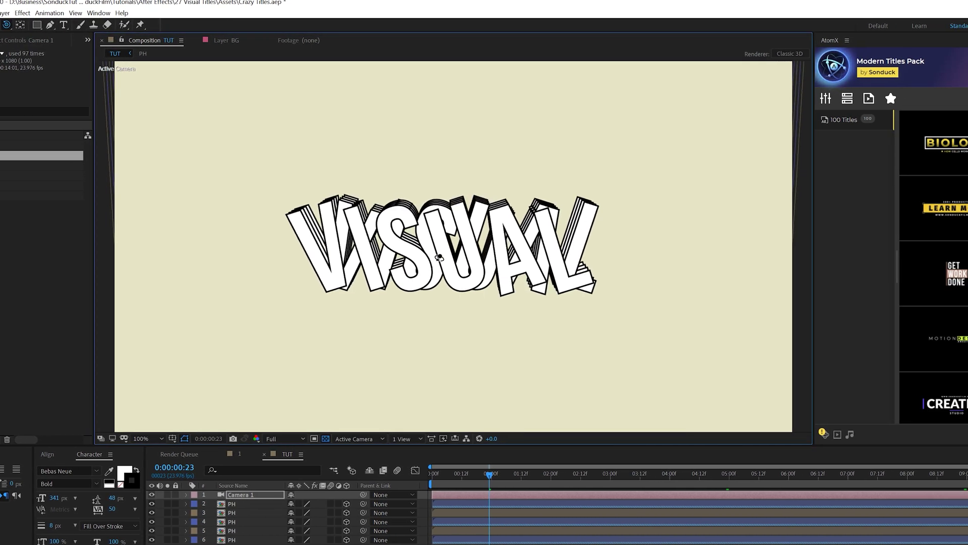
left_click_drag(440, 257, 441, 284)
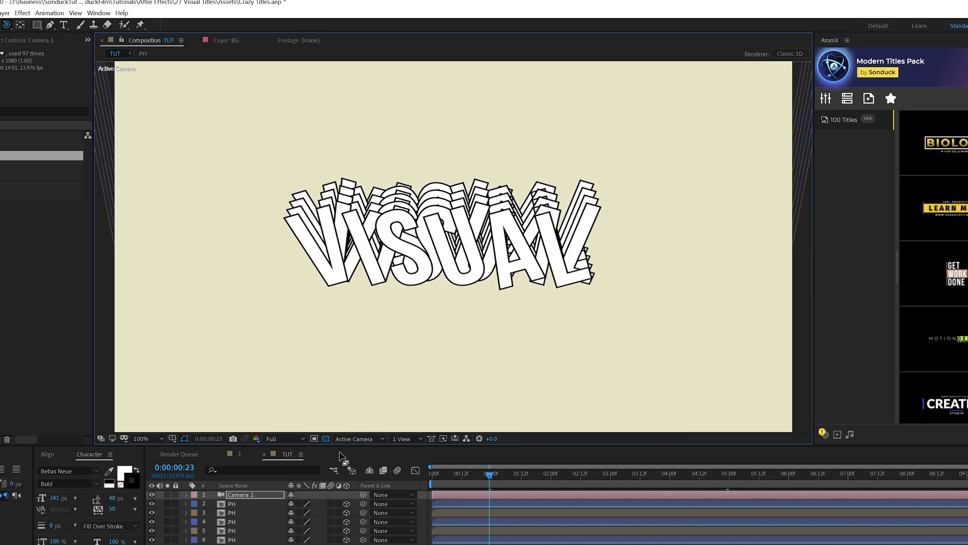
Duplicate the eight PH layers into a long stack and pre-compose them with Ctrl+Shift+C.
left_click(232, 502)
left_click(229, 544, "shift")
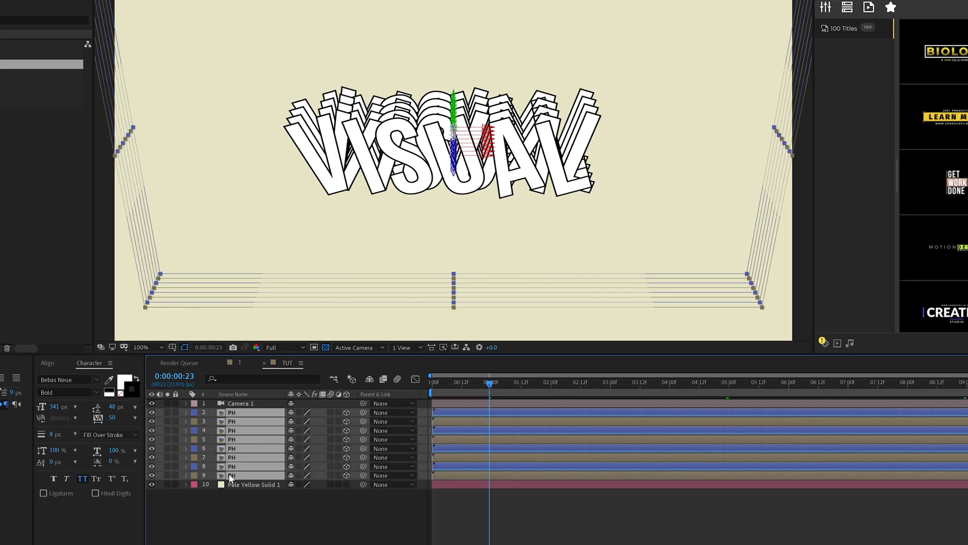
key("ctrl+d")
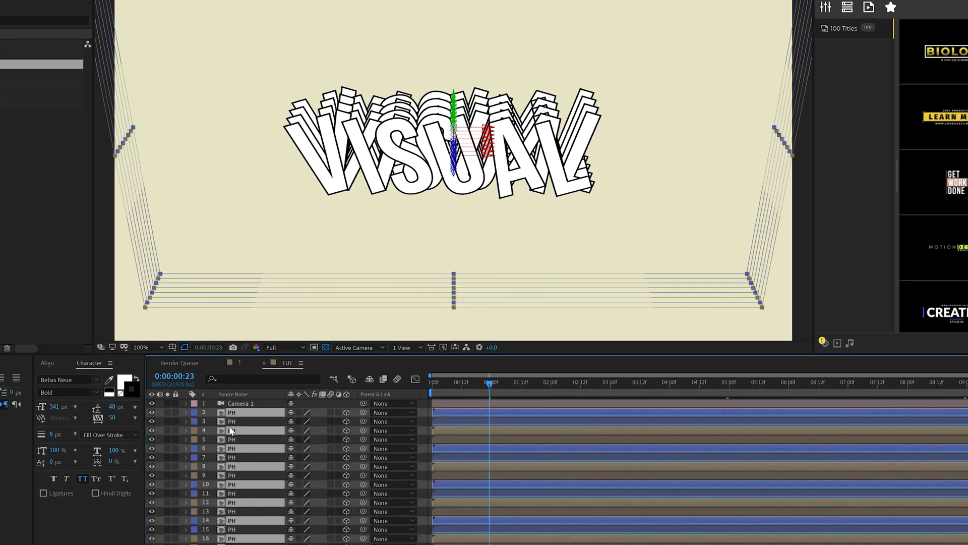
key("ctrl+z")
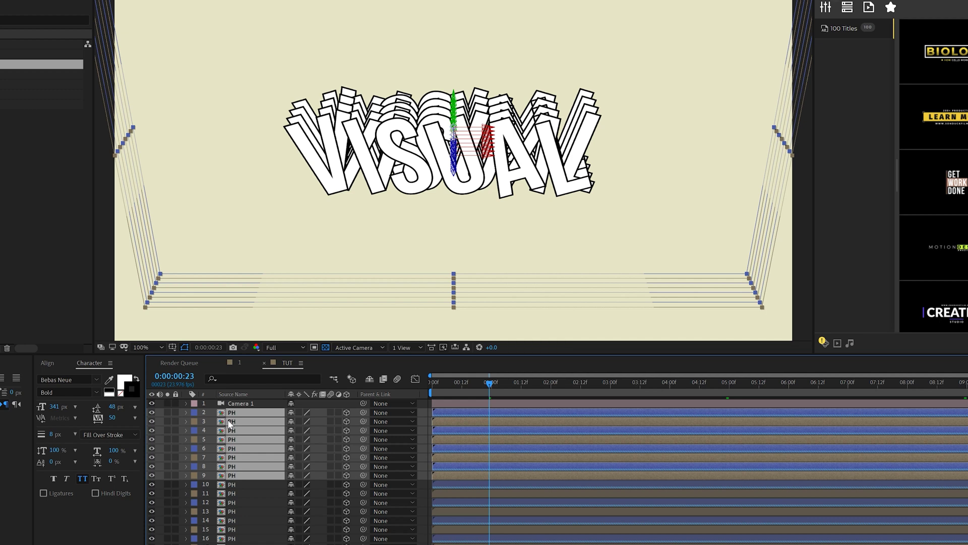
key("p")
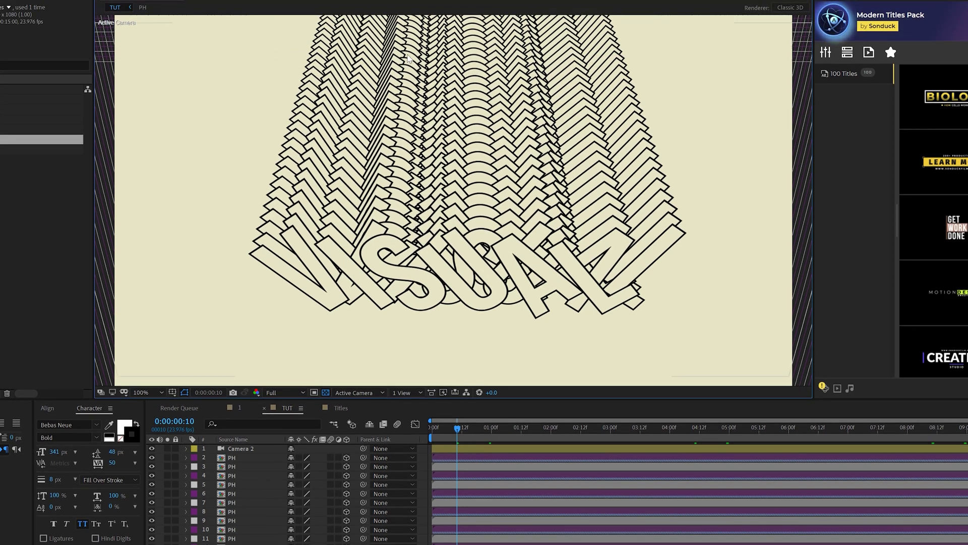
scroll(302, 494, "down", 20)
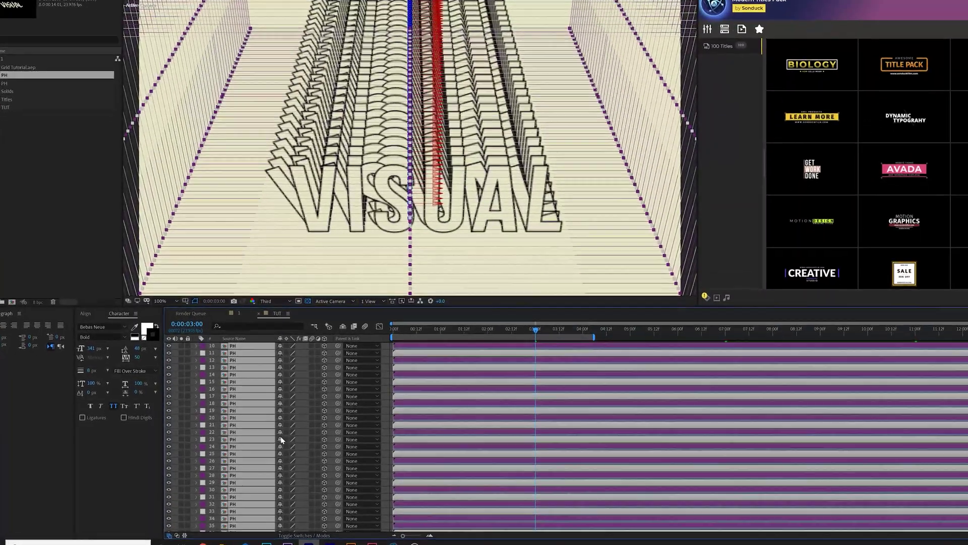
scroll(281, 439, "down", 15)
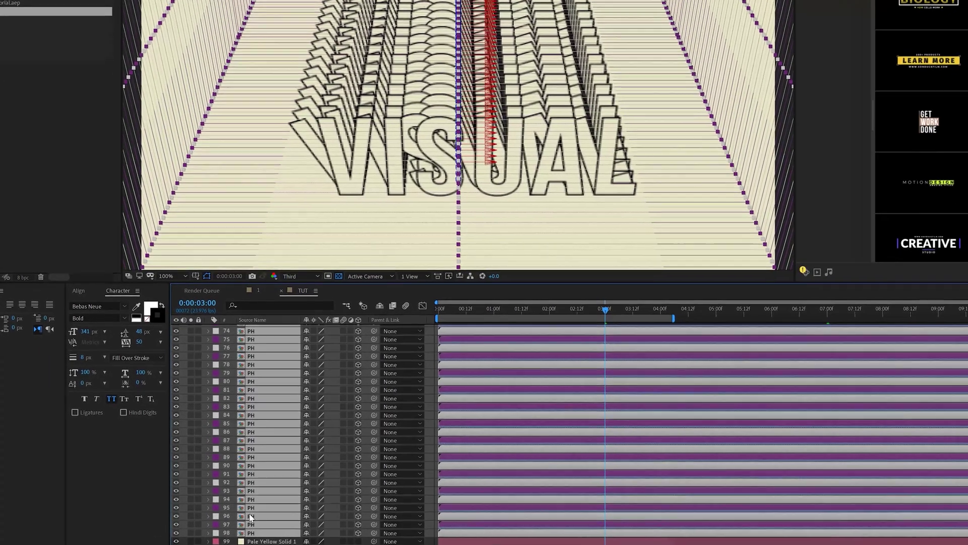
key("ctrl+shift+c")
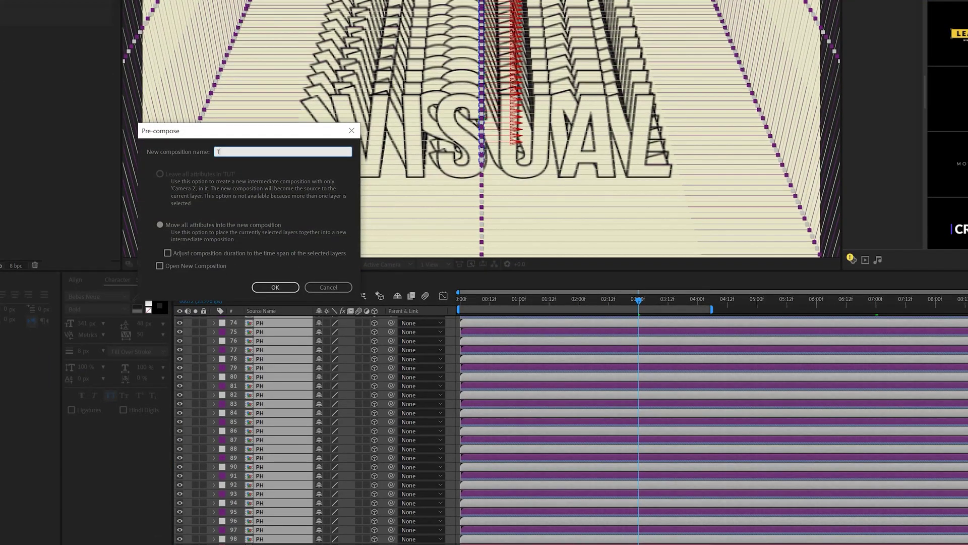
key("Return")
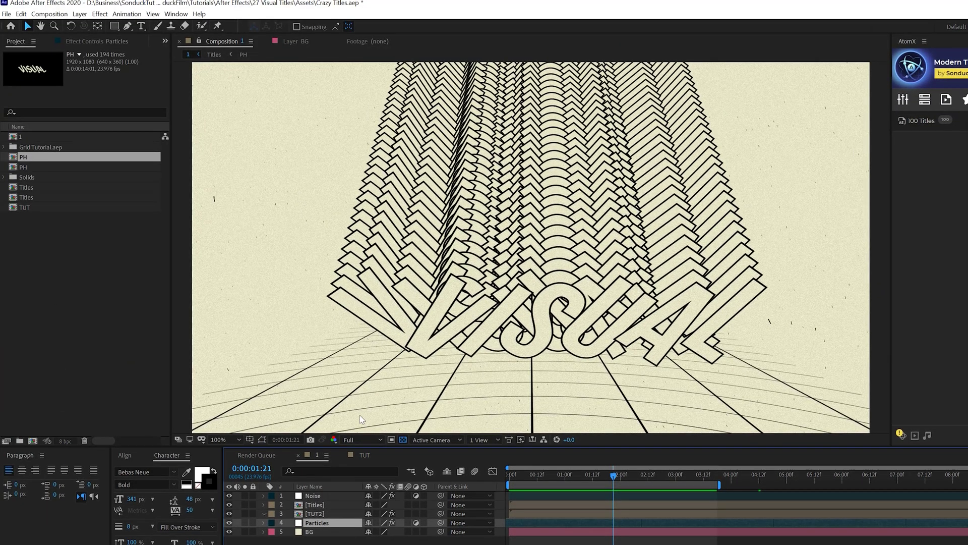
Return to the TUT composition and add a new adjustment layer.
left_click(360, 452)
left_click(80, 14)
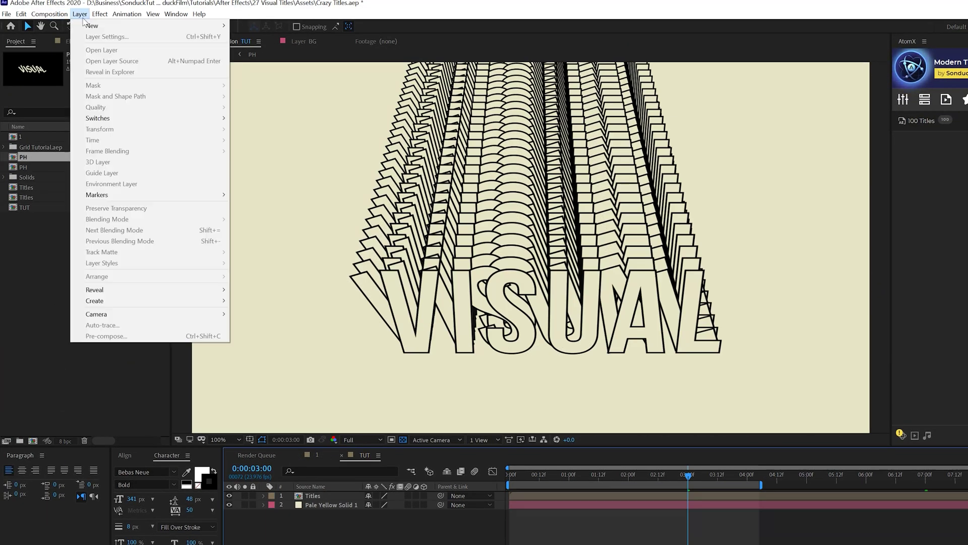
mouse_move(91, 25)
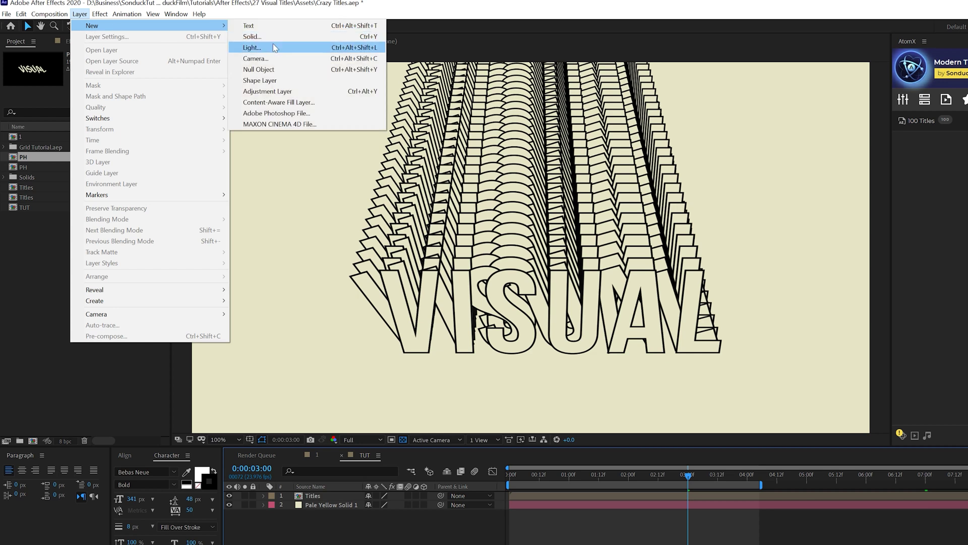
left_click(267, 91)
Apply Noise at 12% with Use Color Noise off, then add another adjustment layer.
left_click(100, 14)
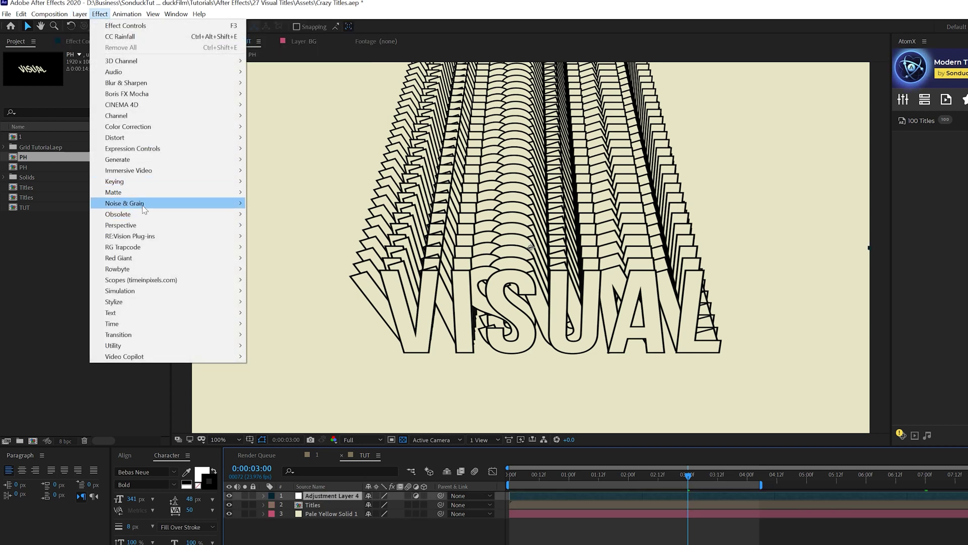
mouse_move(220, 205)
left_click_drag(108, 74, 126, 74)
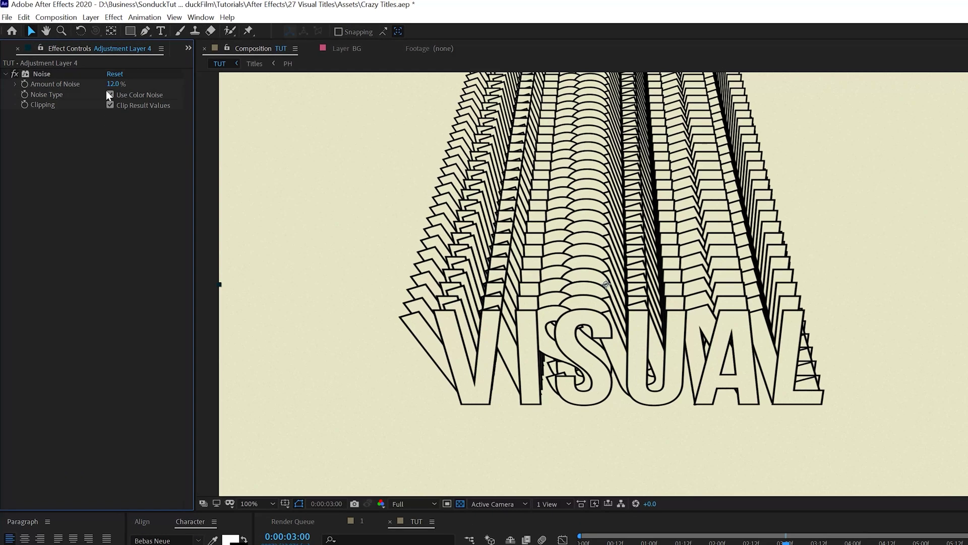
left_click(97, 80)
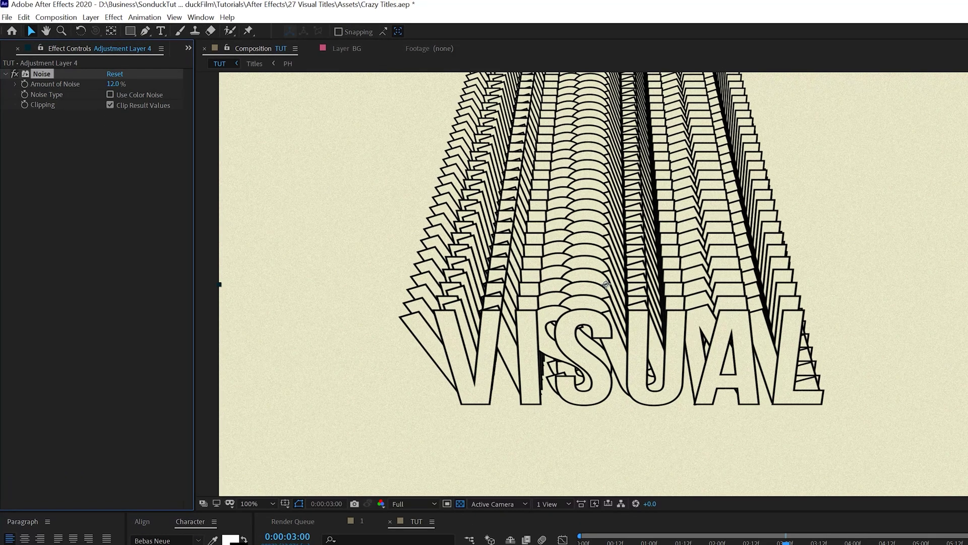
key("ctrl+alt+y")
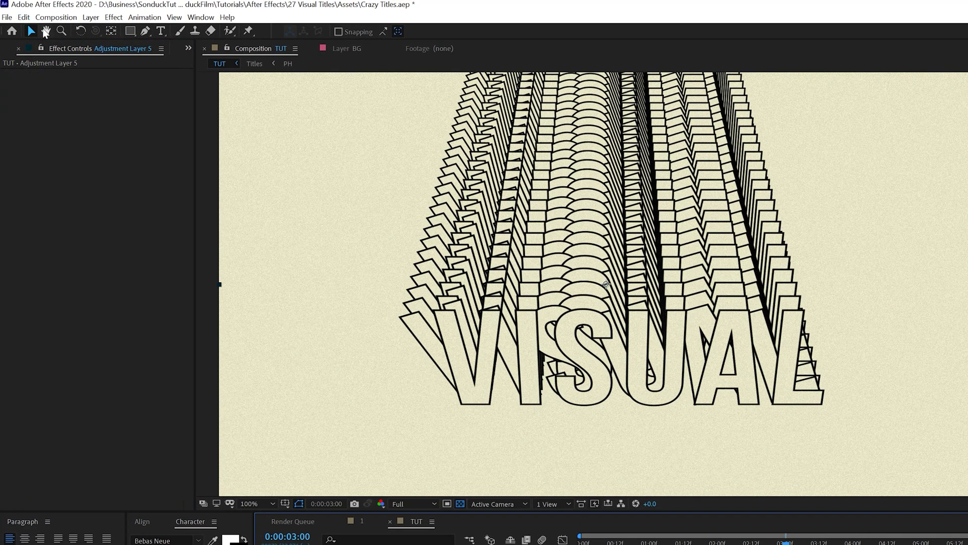
Apply CC Rainfall to the adjustment layer with black (000000) rain in Composite transfer mode.
left_click(113, 17)
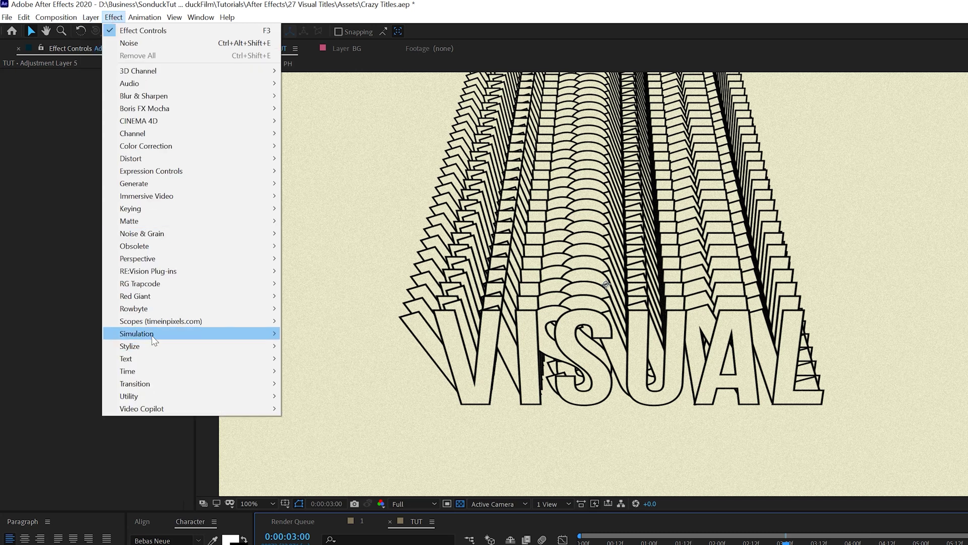
mouse_move(153, 338)
left_click(322, 460)
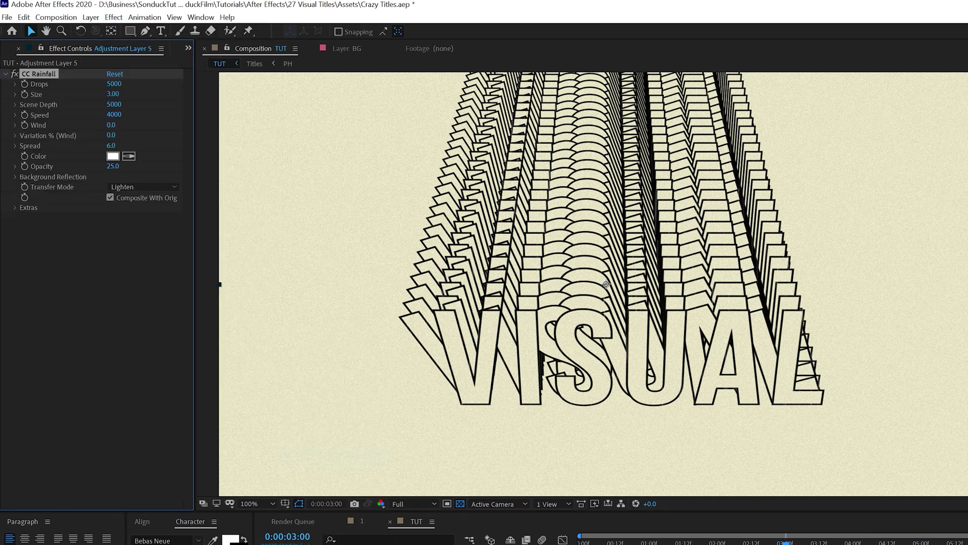
left_click(117, 159)
type("000000")
left_click(928, 334)
left_click(128, 189)
left_click(130, 197)
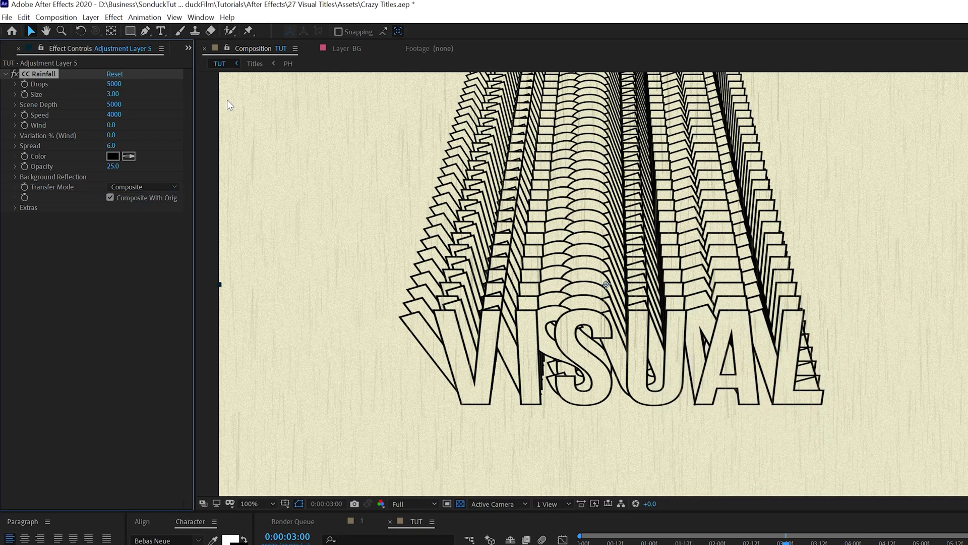
Set rain Drops 1000, Size 2, Scene Depth 16000, Speed 430, Wind 130, Variation 100%, Spread 25.
left_click(114, 84)
type("1000")
key("Tab")
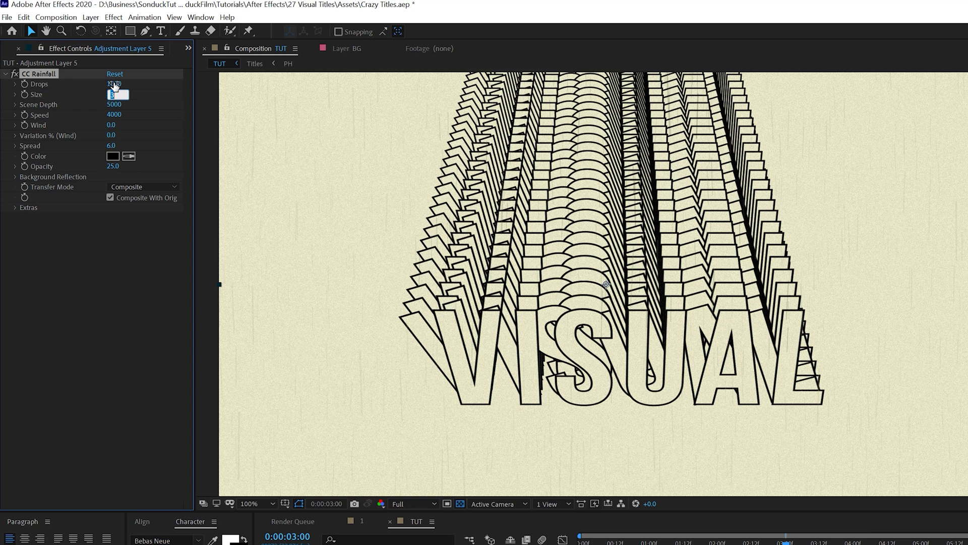
type("2")
key("Tab")
type("1")
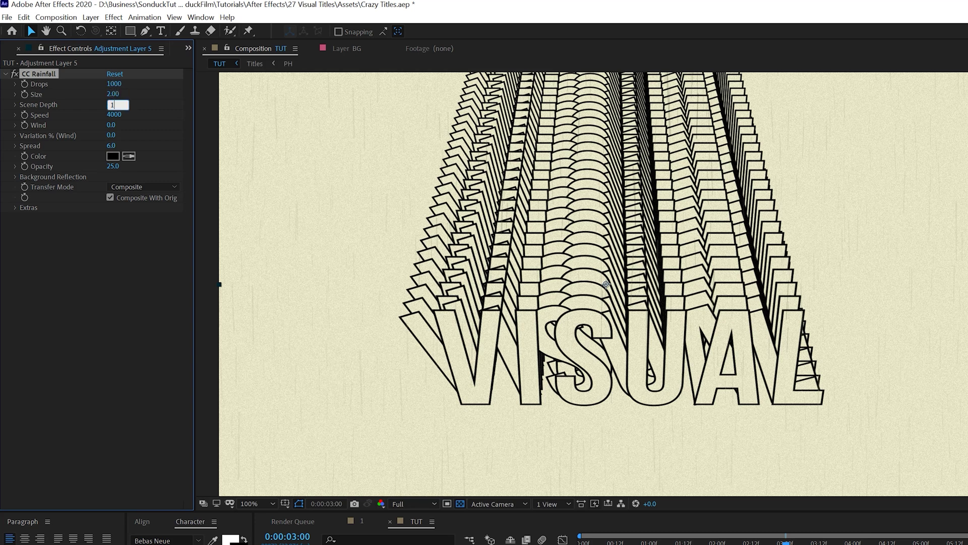
type("60000")
key("Tab")
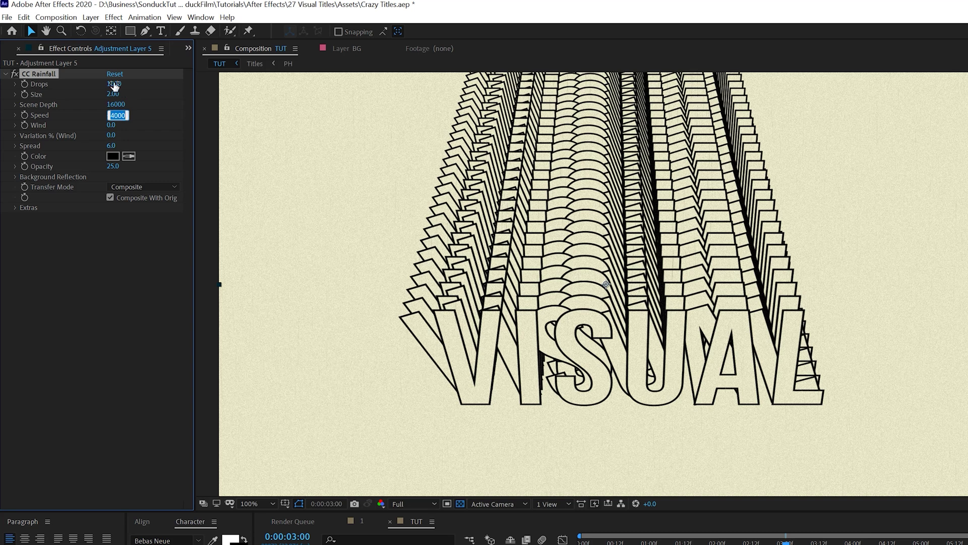
type("430")
key("Tab")
type("130")
key("Tab")
type("100")
key("Tab")
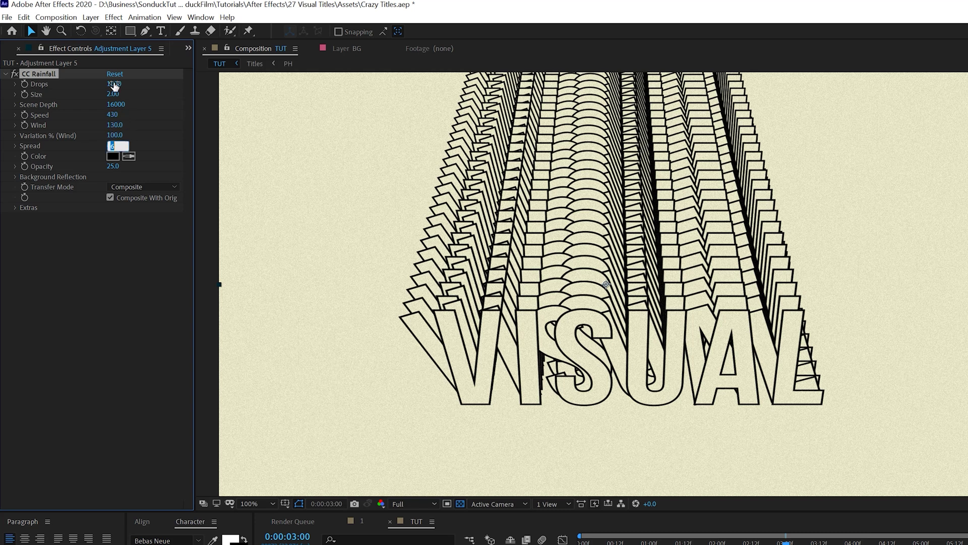
type("25")
Raise rain Opacity to 100, set Background Reflection Influence to 0, and preview from the start.
left_click_drag(112, 166, 329, 185)
left_click(16, 177)
left_click(15, 177)
left_click(15, 177)
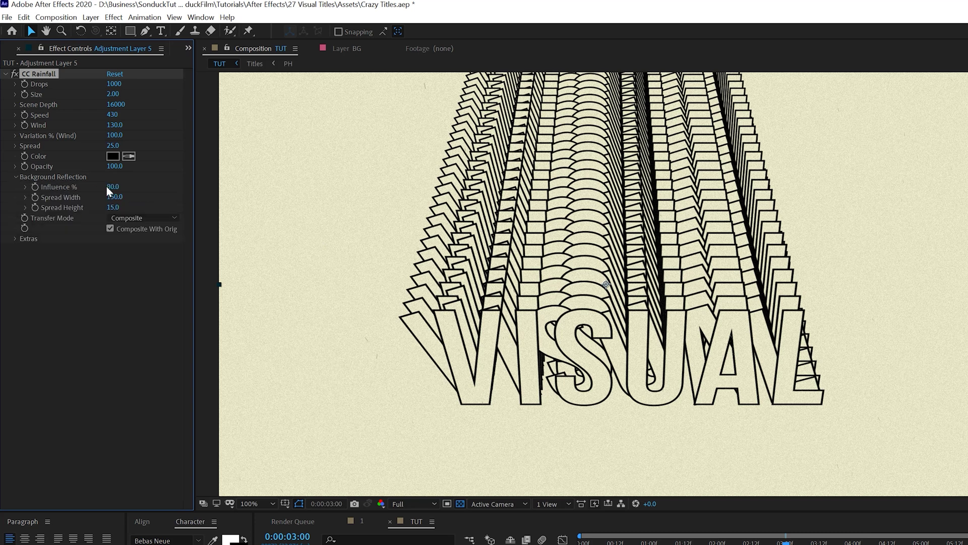
left_click_drag(117, 190, 12, 192)
left_click_drag(707, 542, 600, 542)
key("space")
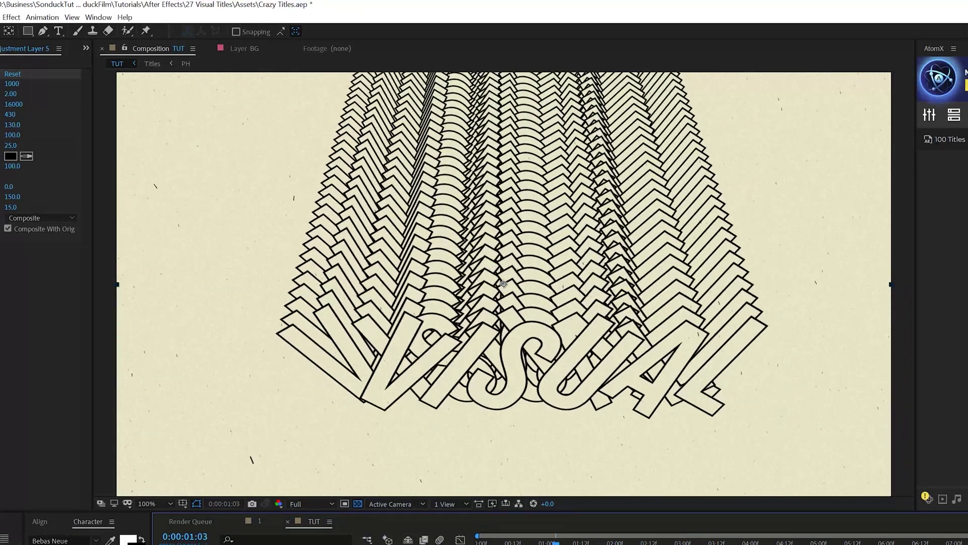
View the grid-floor title in Composition 1, then return to the TUT composition.
left_click(258, 520)
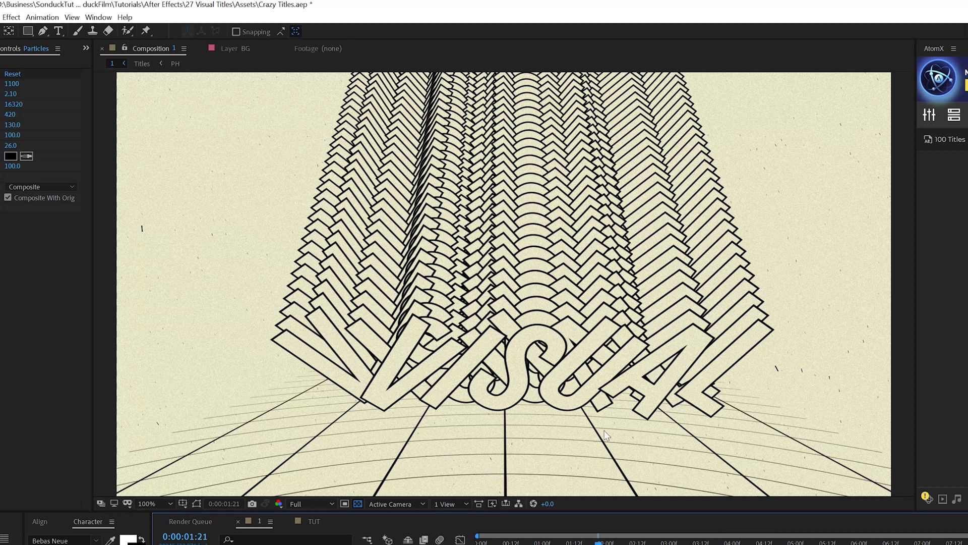
left_click(317, 522)
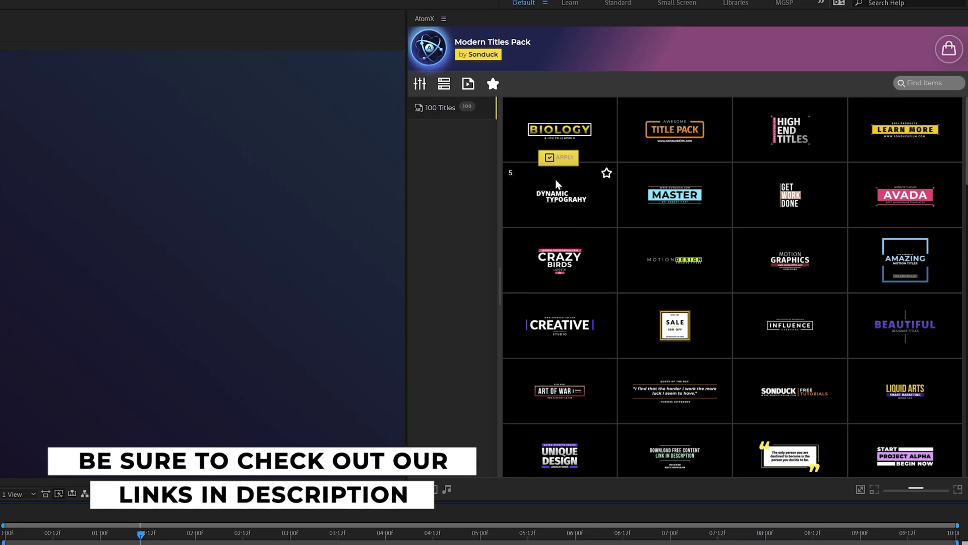
Apply the LEARN MORE template from the AtomX Modern Titles Pack.
mouse_move(907, 132)
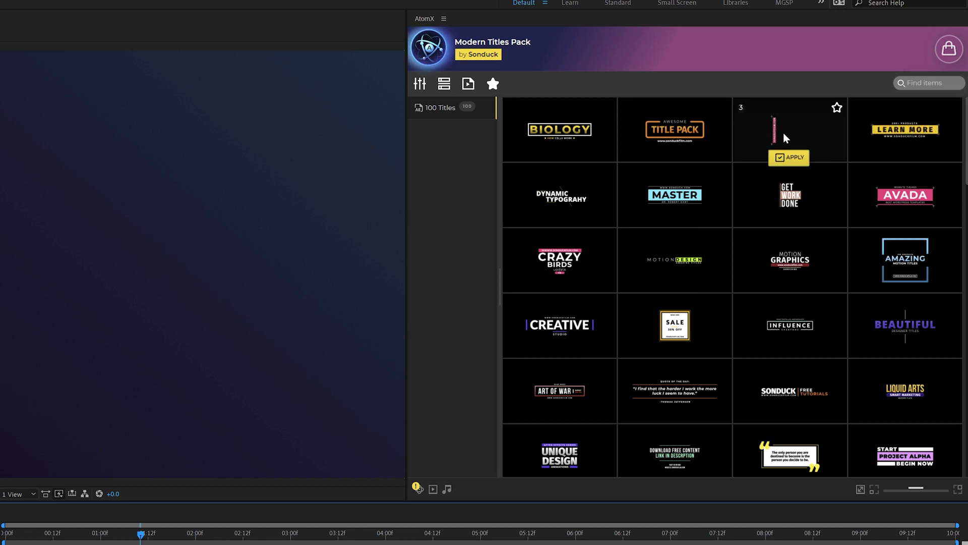
mouse_move(775, 192)
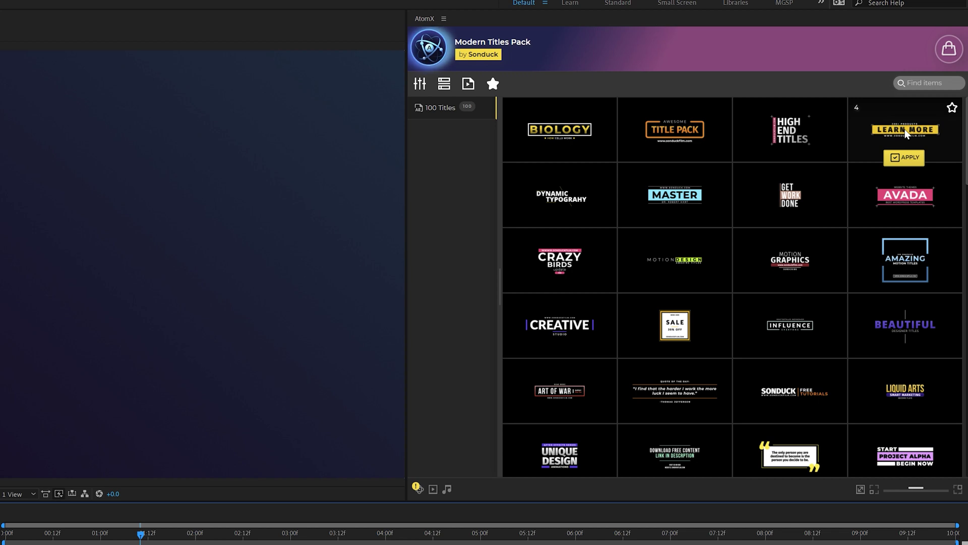
left_click(904, 158)
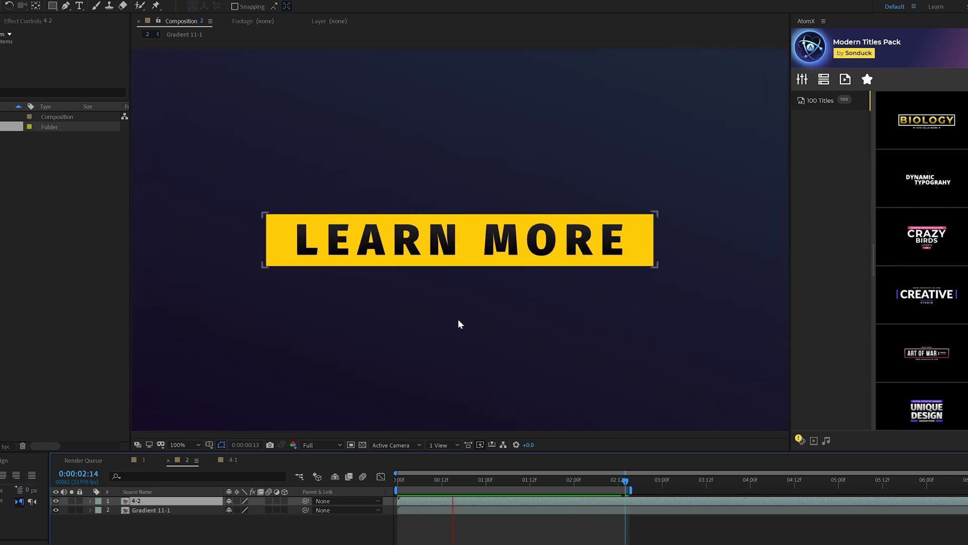
In precomp 4-2, retitle the banner SUBSCRIBE and narrow the yellow box to 697.
double_click(135, 502)
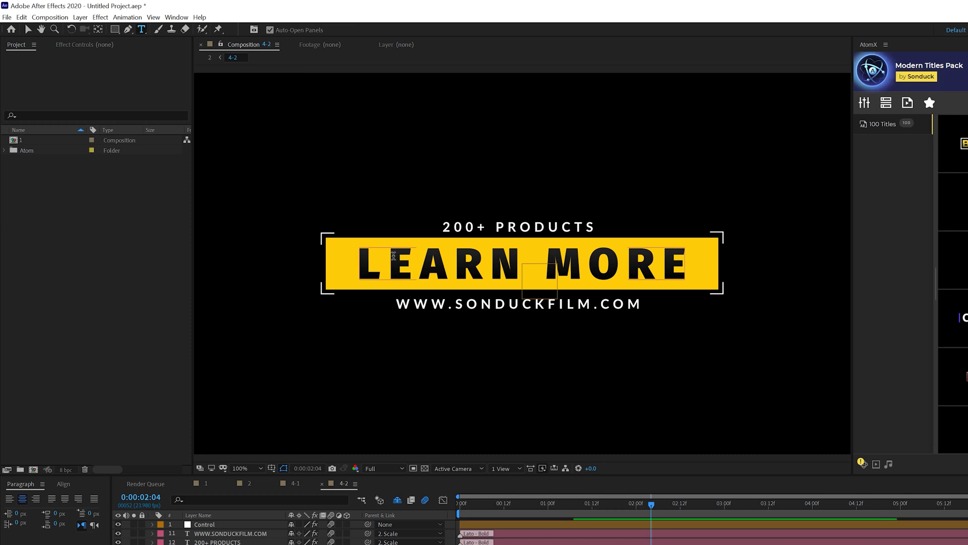
double_click(331, 232)
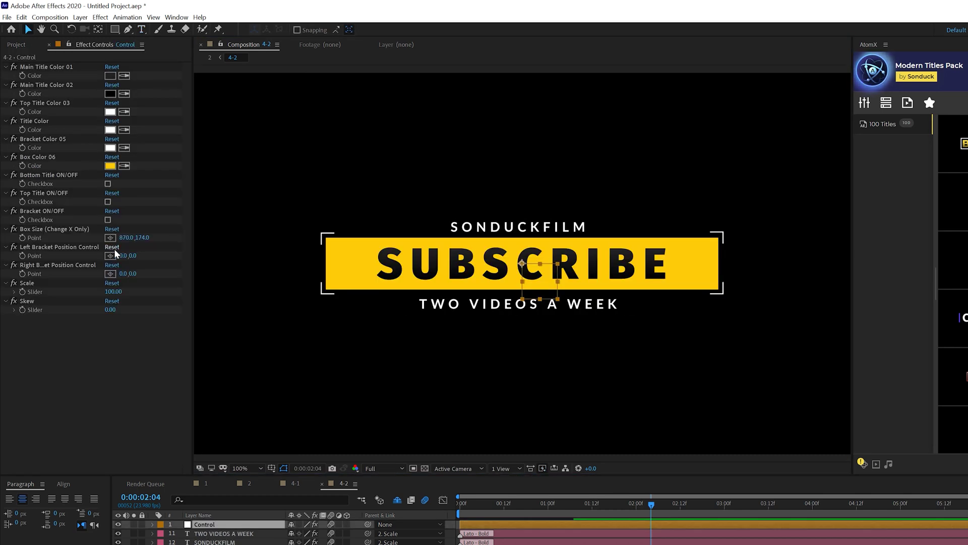
left_click_drag(127, 240, 122, 240)
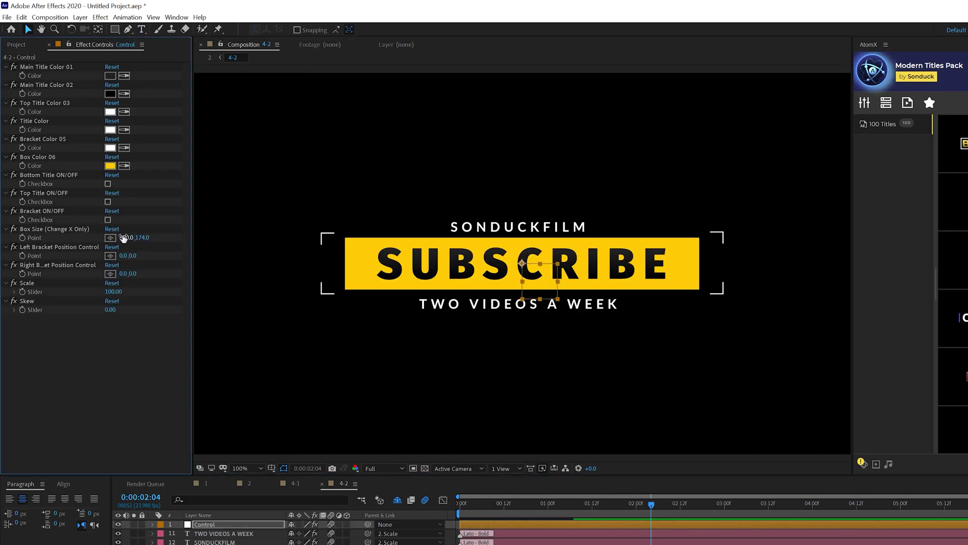
left_click_drag(127, 237, 39, 244)
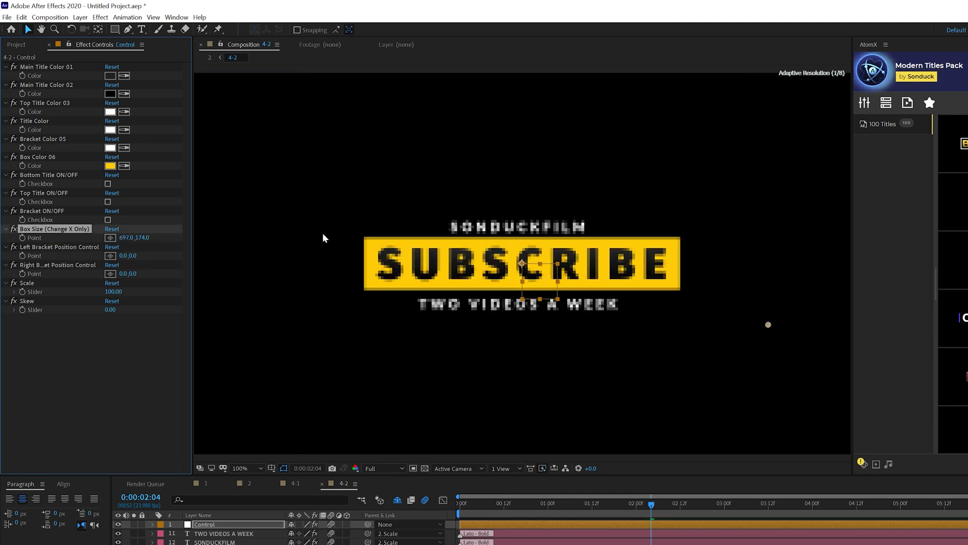
Pull the brackets in to 108, hide the top title line, and preview the banner.
left_click_drag(125, 256, 189, 264)
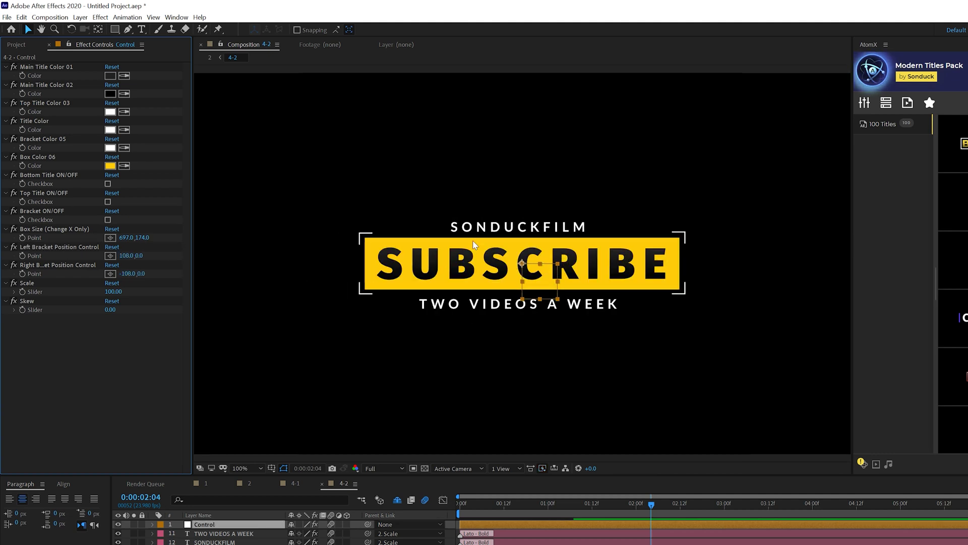
left_click(107, 202)
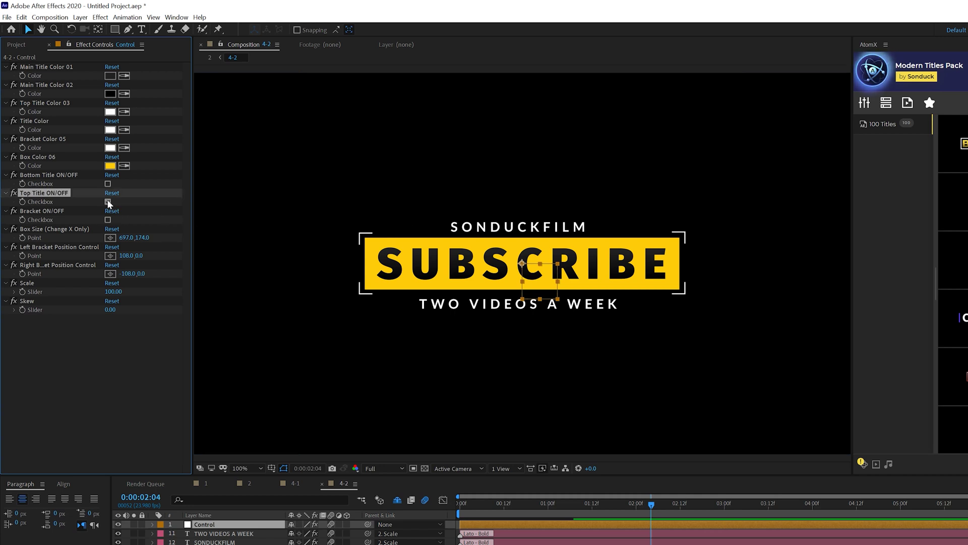
key("space")
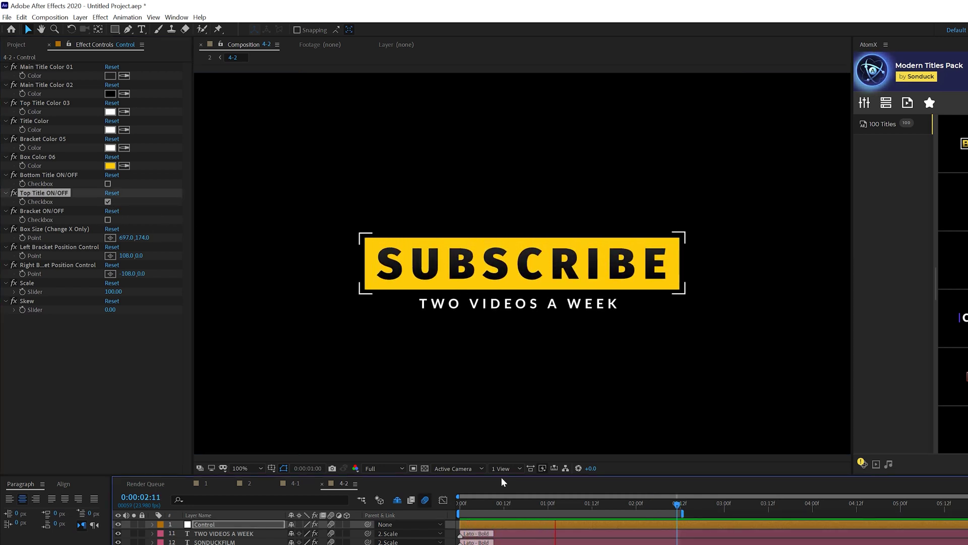